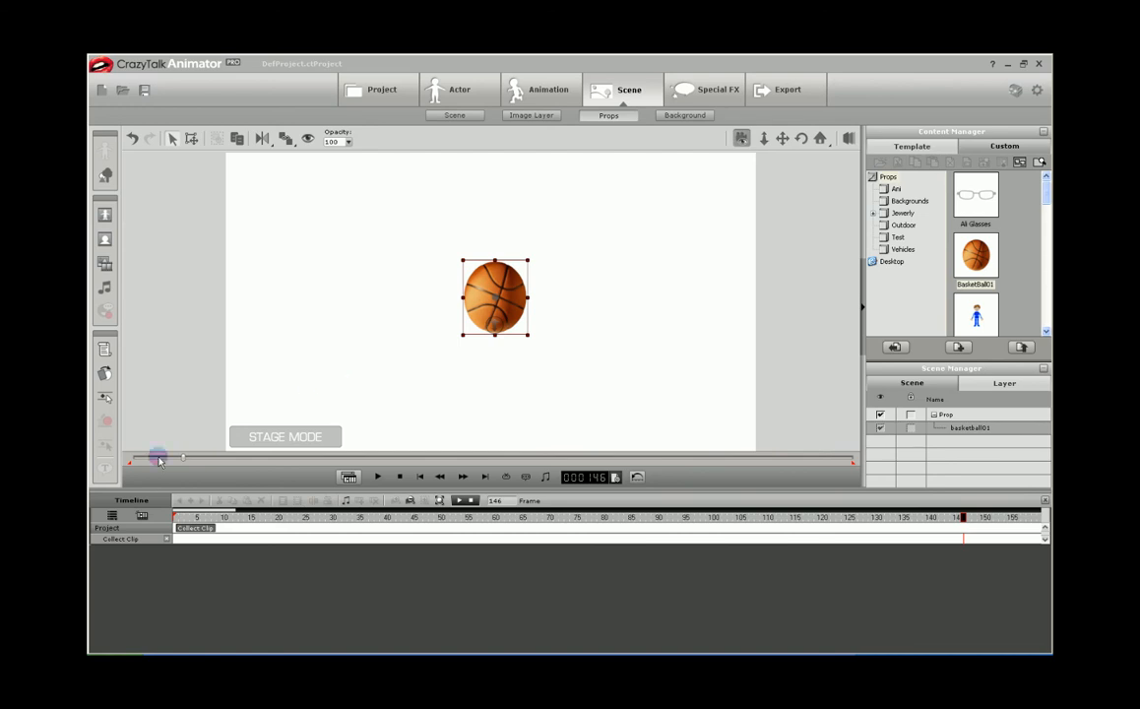
- Show the basketball01 prop in the timeline with its Collect Clip, Transform and Motion tracks, including the basketball01 sprite sub-tracks
{"action": "left_click", "coordinate": [111, 514]}
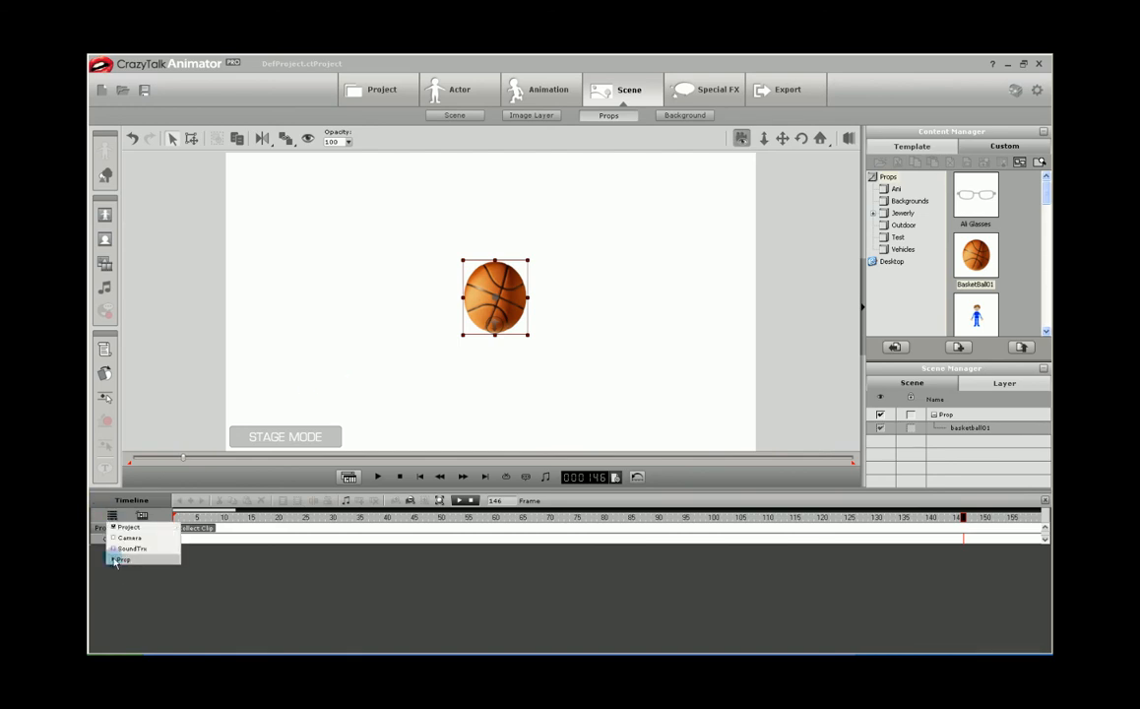
{"action": "left_click", "coordinate": [115, 561]}
{"action": "left_click", "coordinate": [115, 571]}
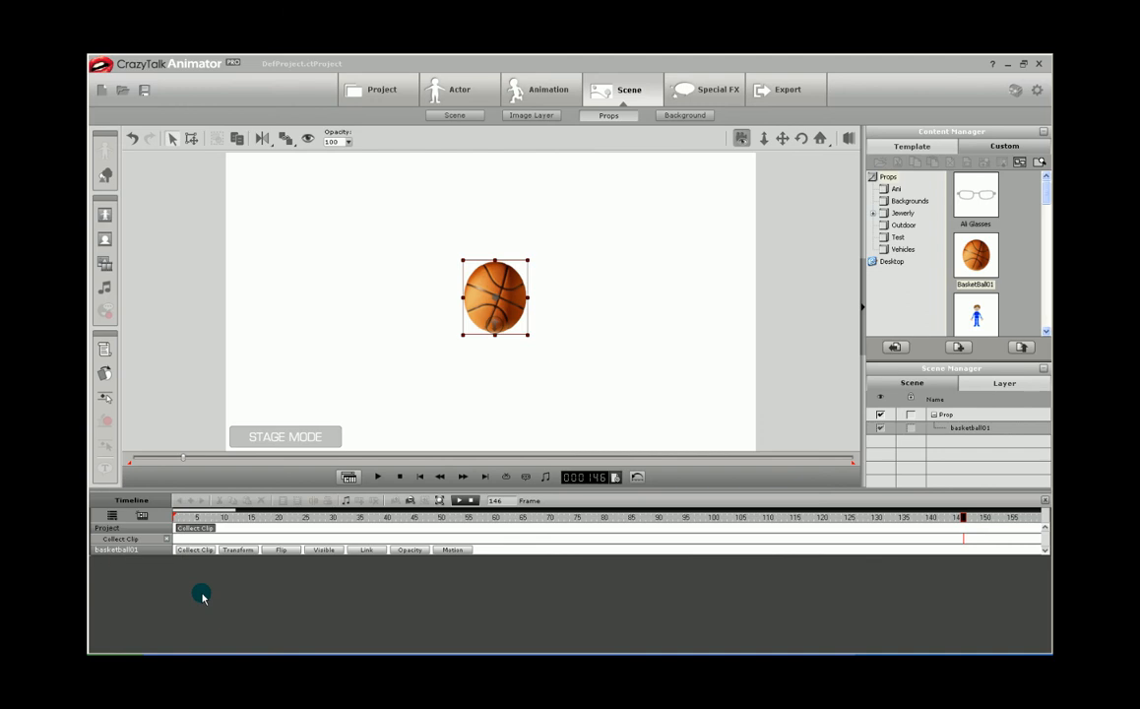
{"action": "left_click", "coordinate": [192, 549]}
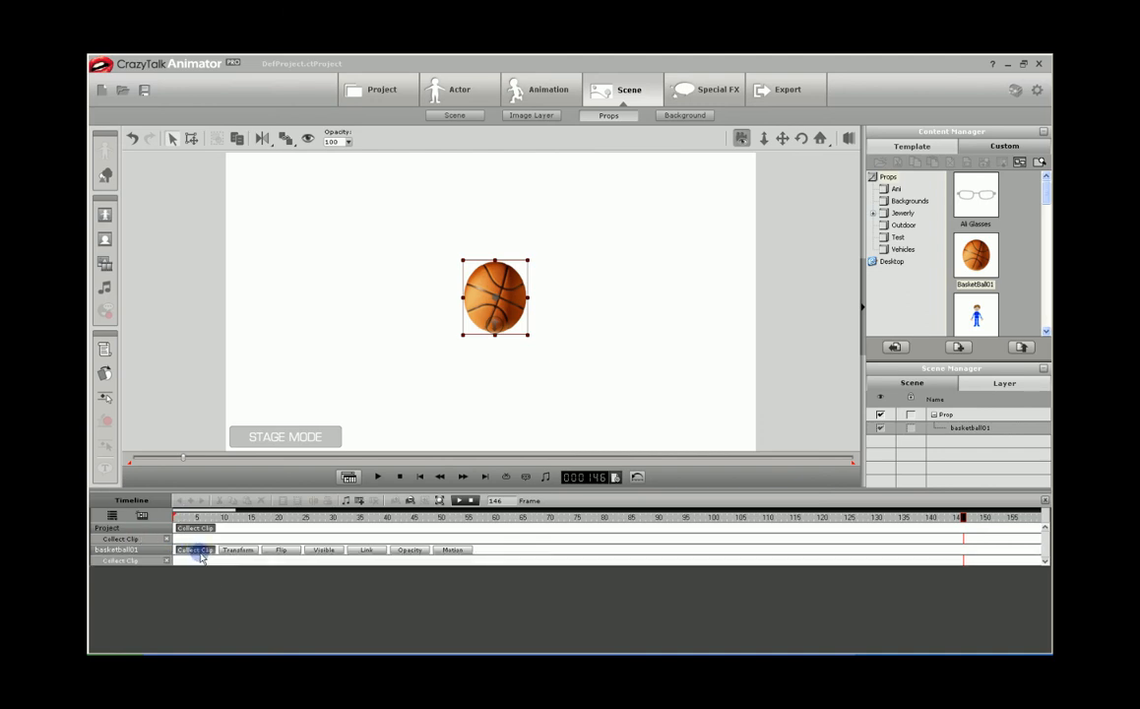
{"action": "left_click", "coordinate": [238, 550]}
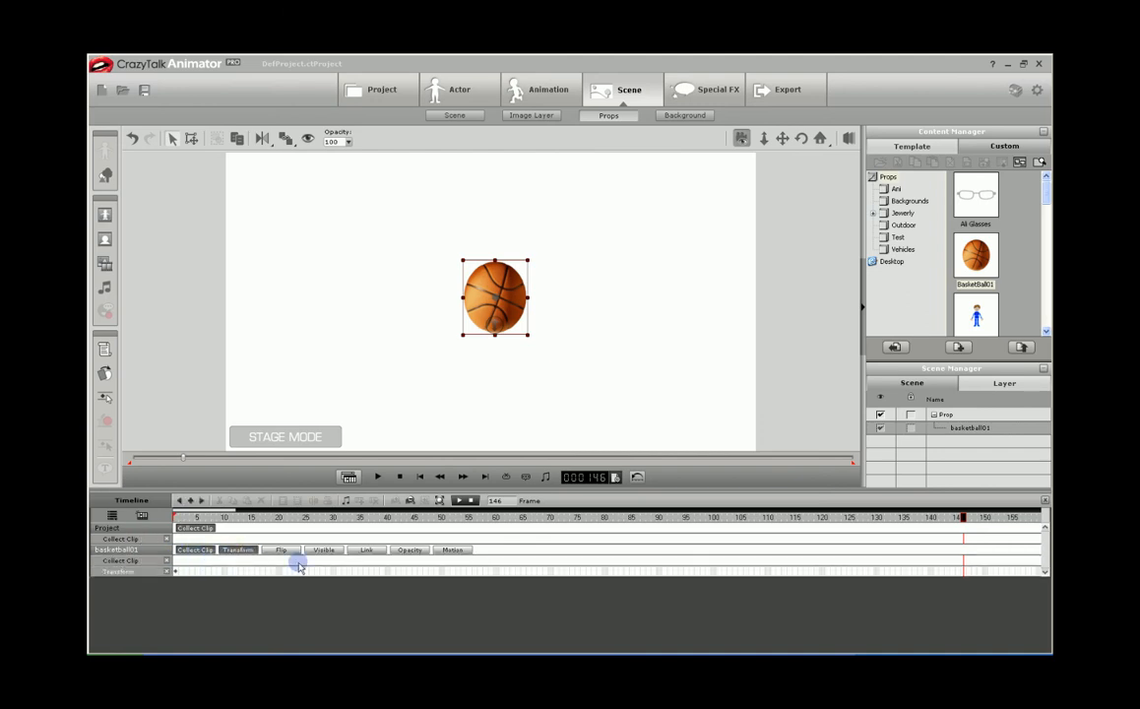
{"action": "left_click", "coordinate": [452, 549]}
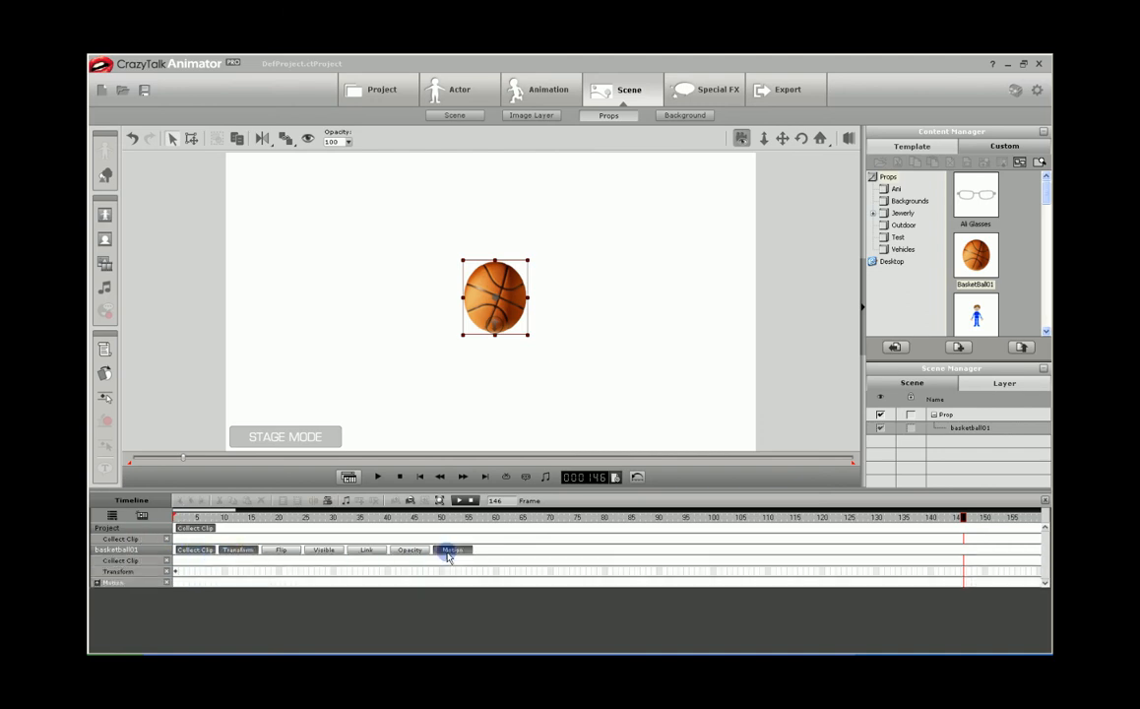
{"action": "left_click", "coordinate": [97, 584]}
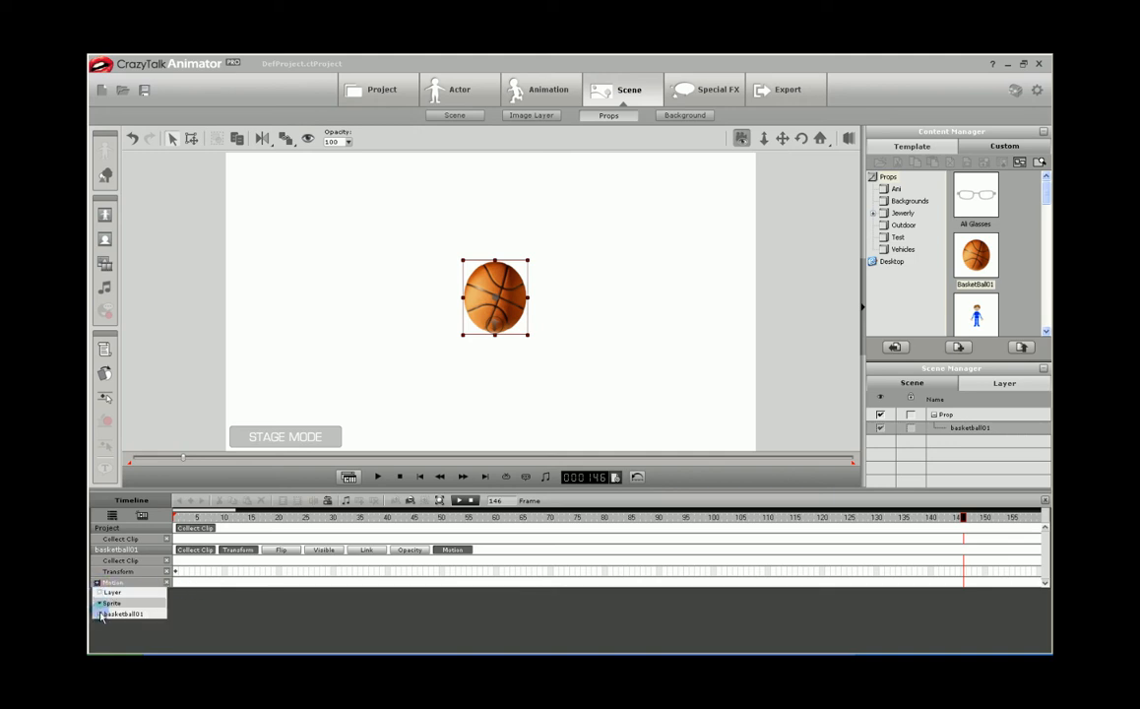
{"action": "left_click", "coordinate": [103, 615]}
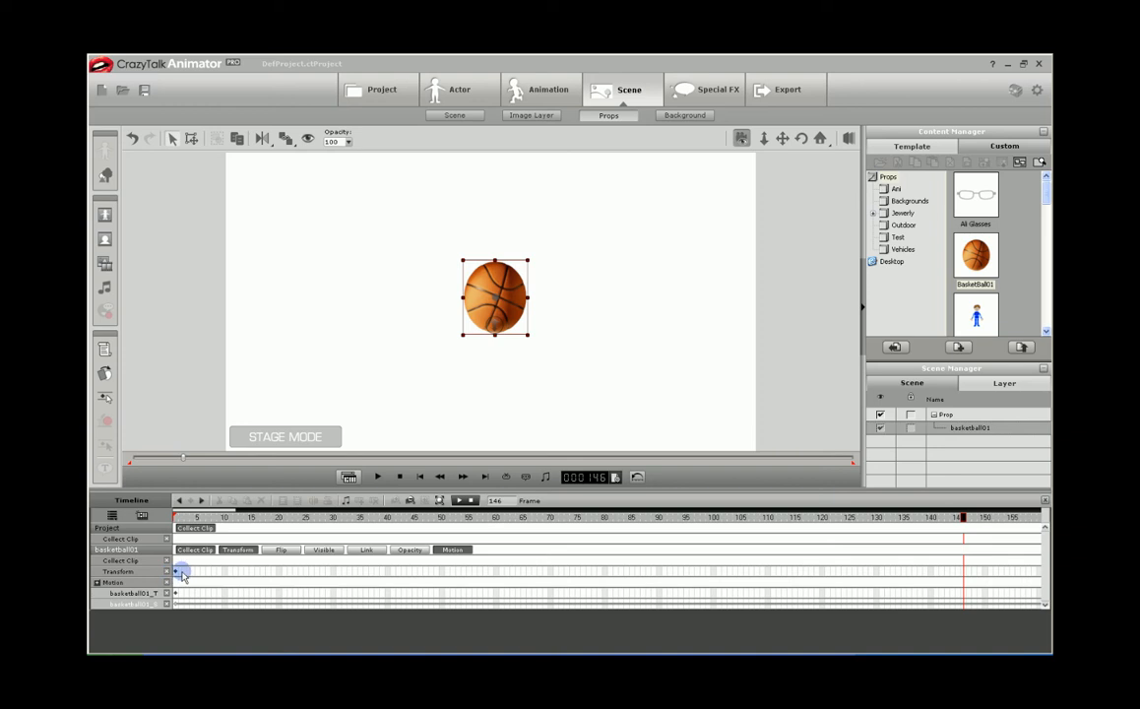
- Key the basketball's transform at frame 146 with a slight nudge and at frame 10 by moving the ball straight down the stage
{"action": "mouse_move", "coordinate": [504, 297]}
{"action": "left_mouse_down"}
{"action": "mouse_move", "coordinate": [499, 393]}
{"action": "mouse_move", "coordinate": [518, 304]}
{"action": "mouse_move", "coordinate": [506, 307]}
{"action": "left_mouse_up"}
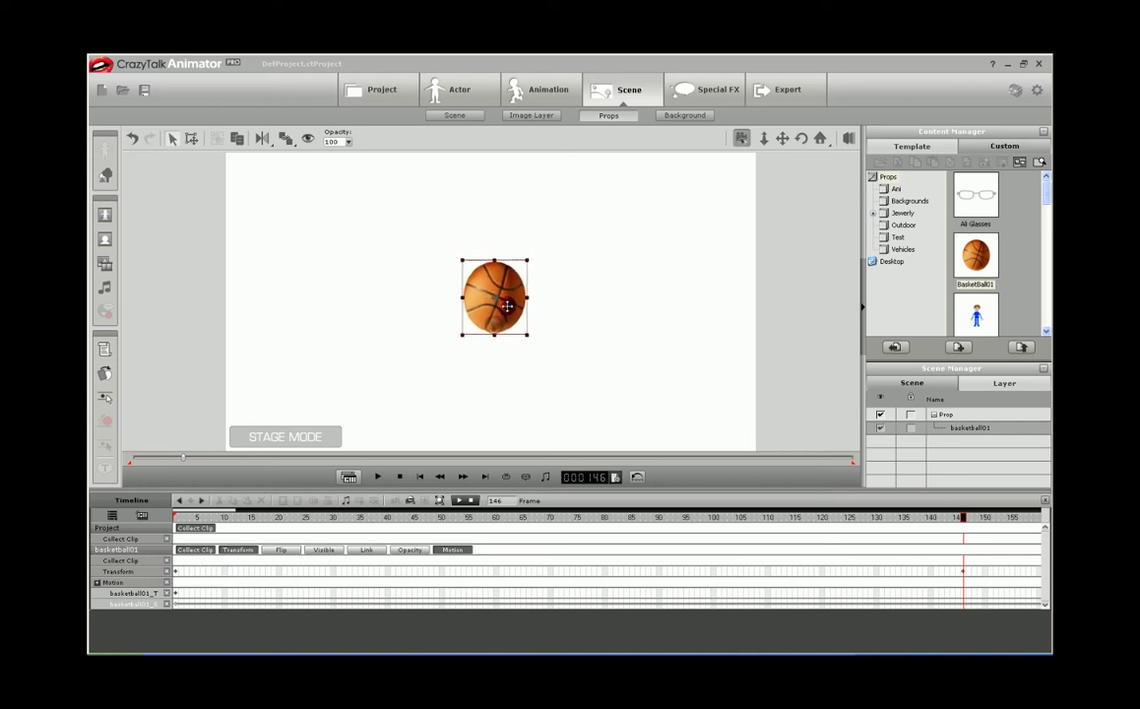
{"action": "left_click", "coordinate": [224, 516]}
{"action": "left_click_drag", "start_coordinate": [520, 304], "coordinate": [517, 406]}
{"action": "left_click", "coordinate": [227, 570]}
{"action": "left_click", "coordinate": [401, 477]}
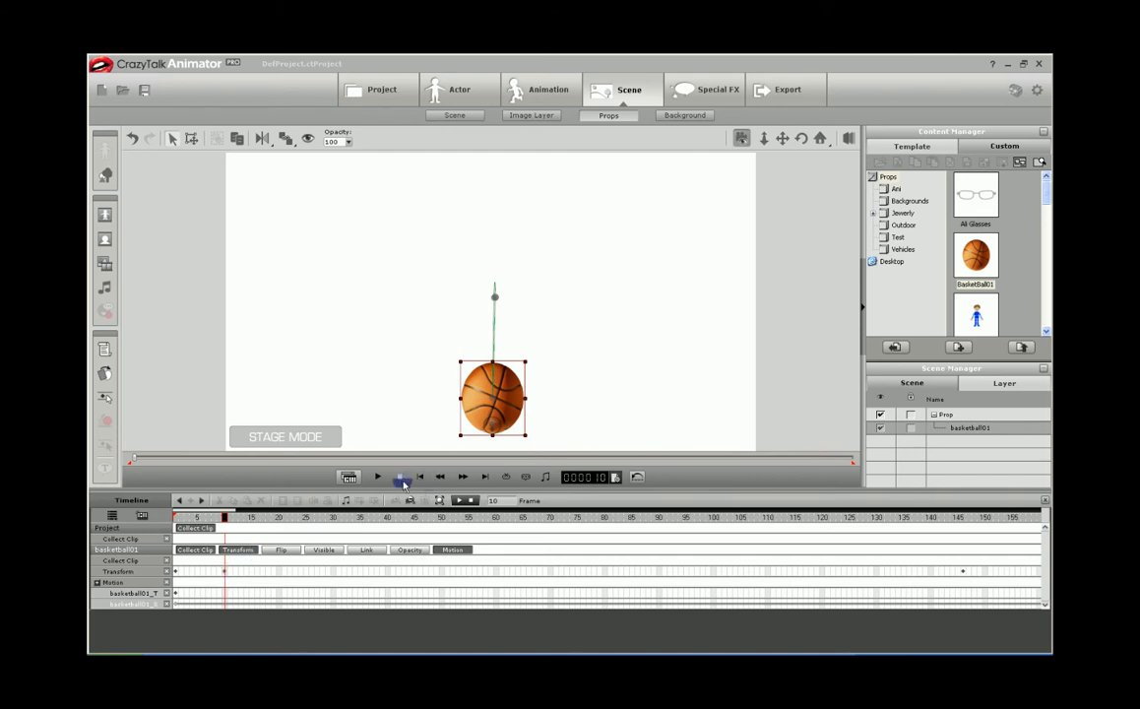
- Play back the transform movement and return the playhead to frame 1
{"action": "left_click", "coordinate": [377, 476]}
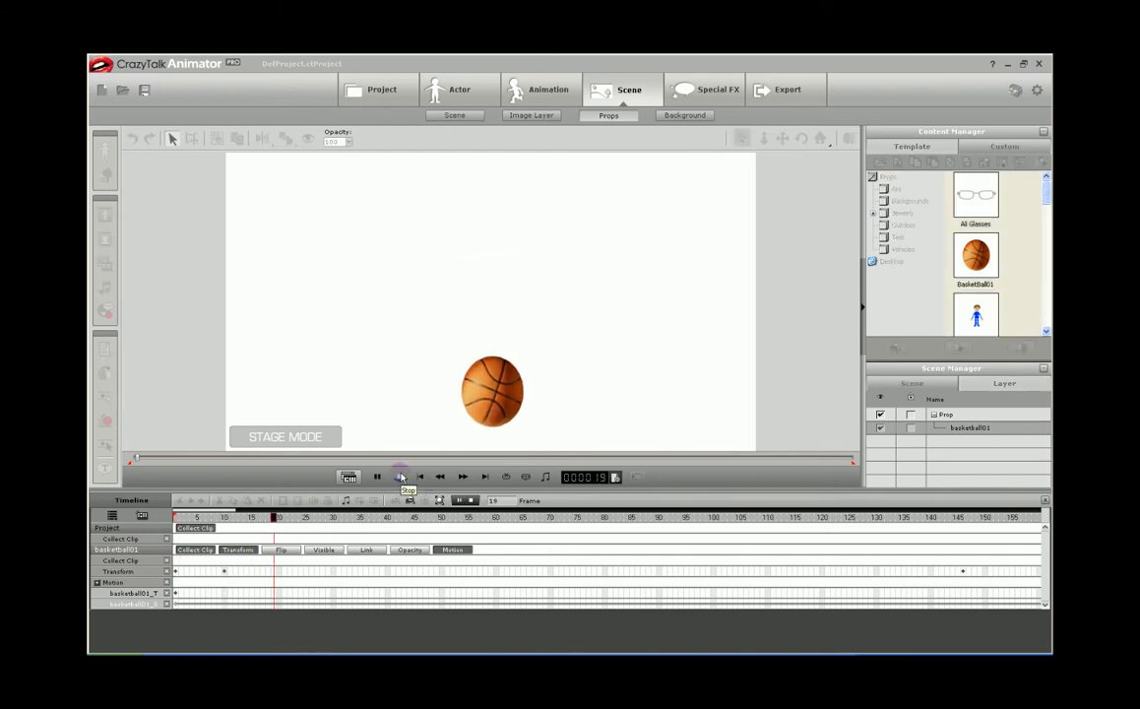
{"action": "left_click", "coordinate": [401, 478]}
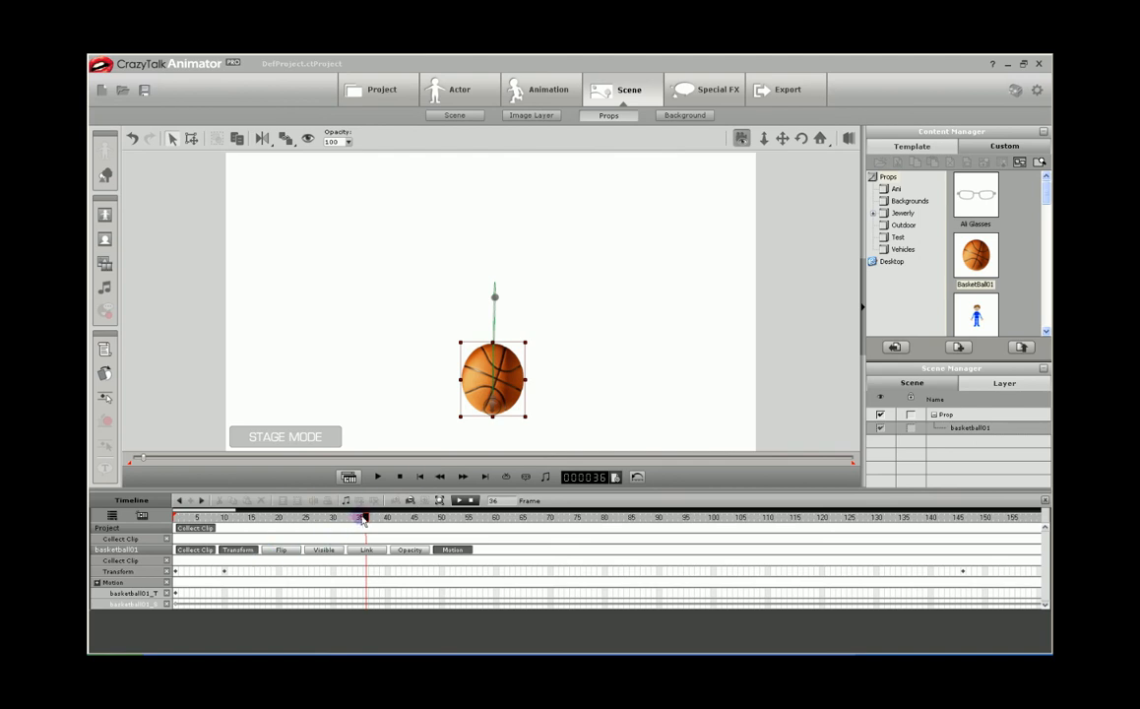
{"action": "left_click_drag", "start_coordinate": [338, 522], "coordinate": [162, 471]}
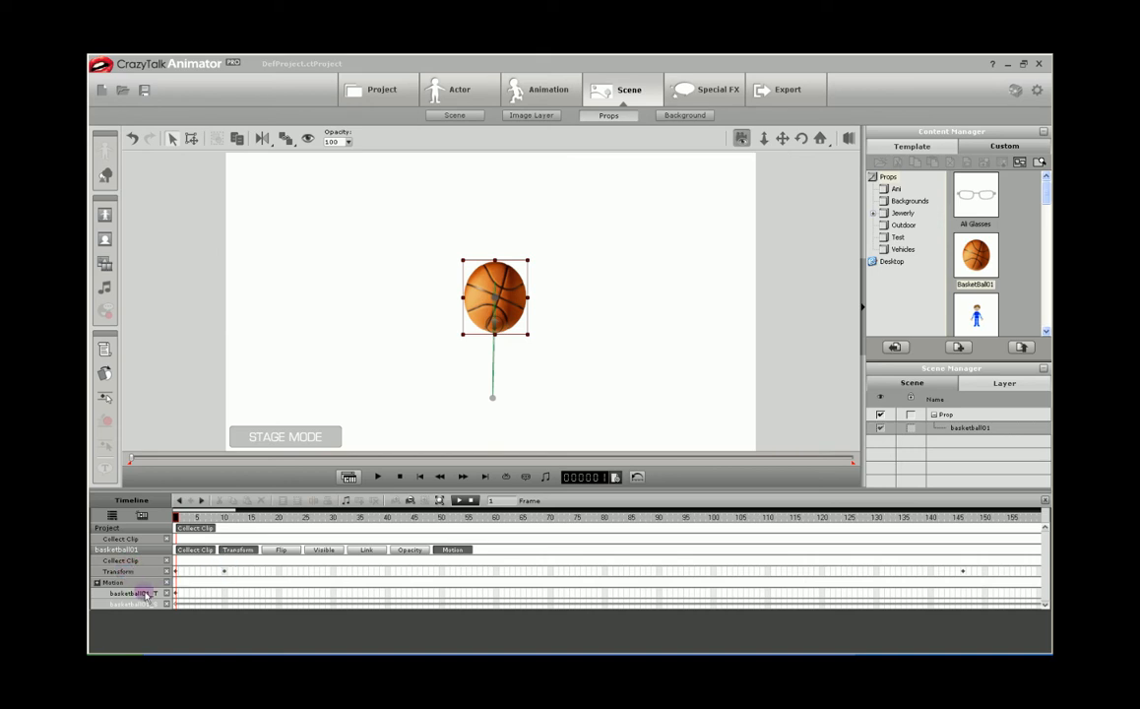
- Delete the Transform key at frame 10 and return the playhead to frame 1
{"action": "left_click", "coordinate": [224, 574]}
{"action": "key", "text": "Delete"}
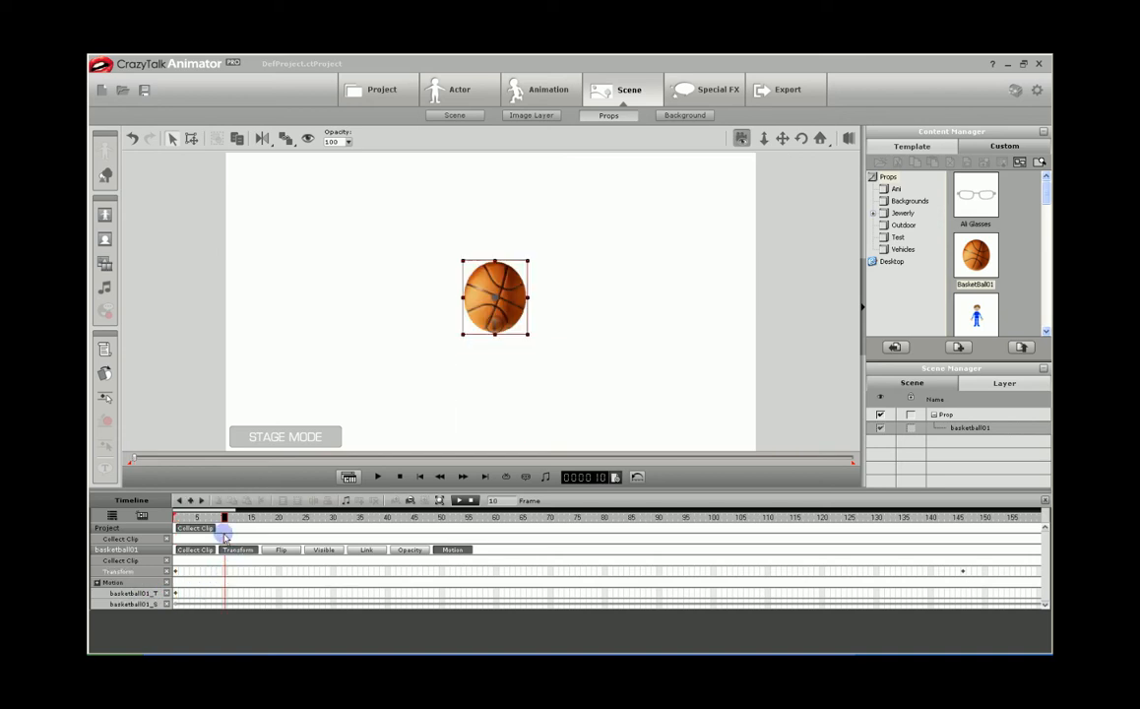
{"action": "left_click_drag", "start_coordinate": [227, 525], "coordinate": [175, 521]}
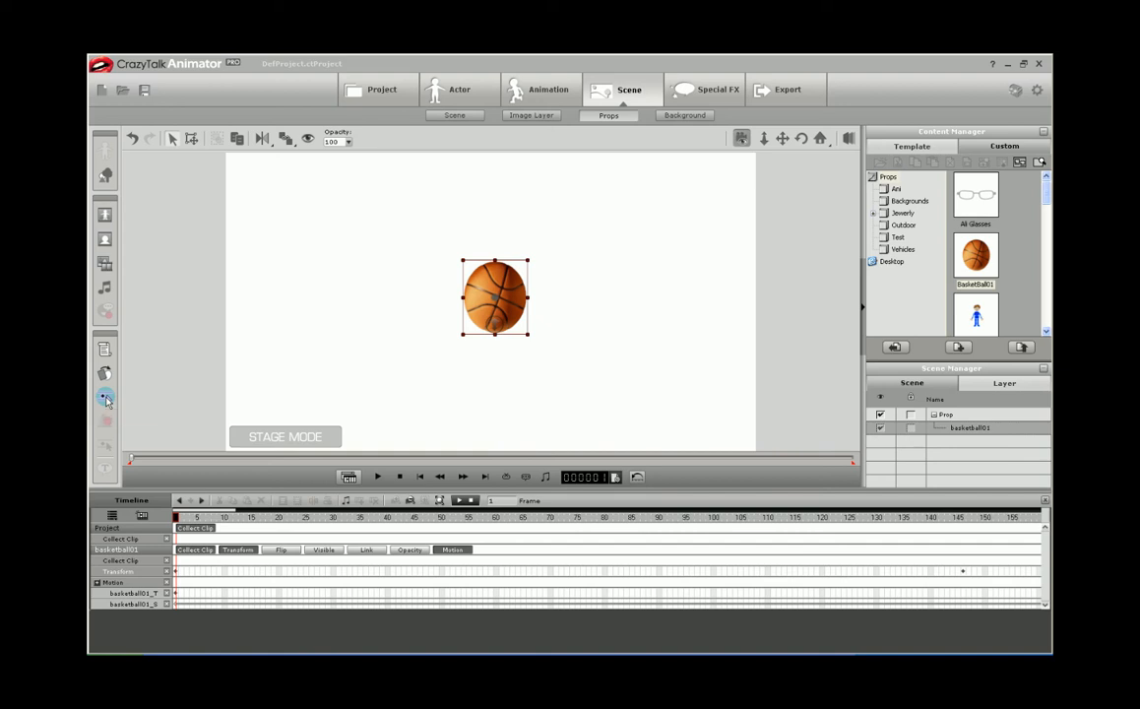
- Open the Prop Key Editor for the basketball01 sprite and key its Y position at -100 on frame 10
{"action": "double_click", "coordinate": [175, 596]}
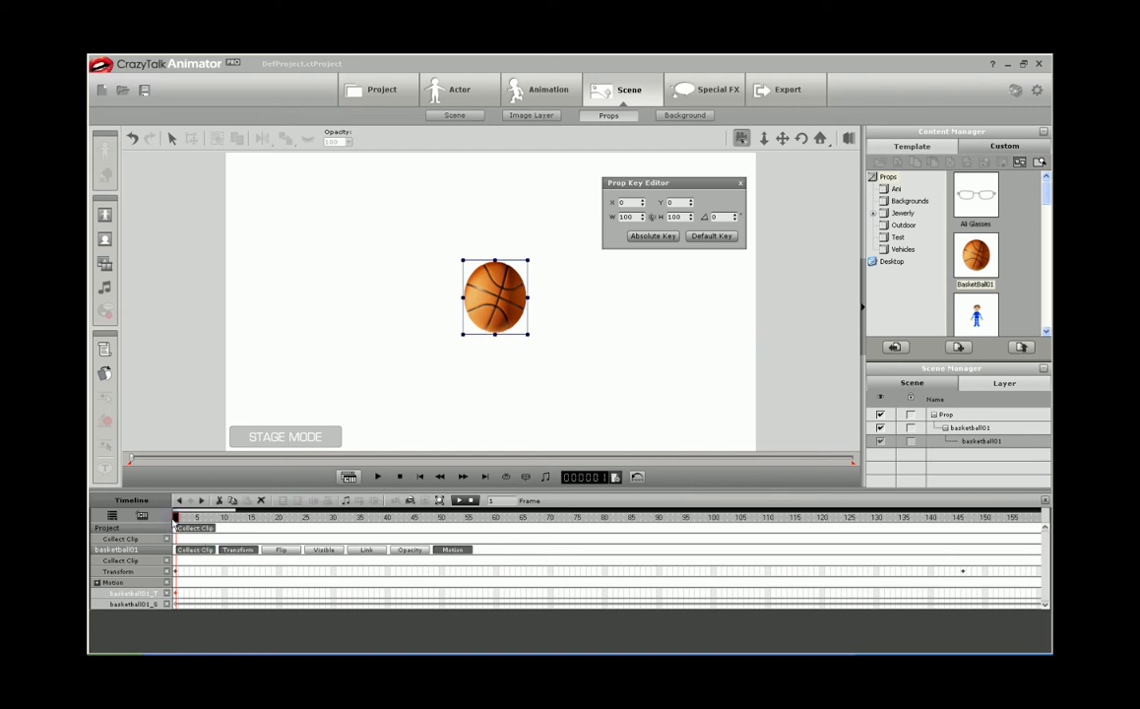
{"action": "left_click_drag", "start_coordinate": [175, 519], "coordinate": [224, 519]}
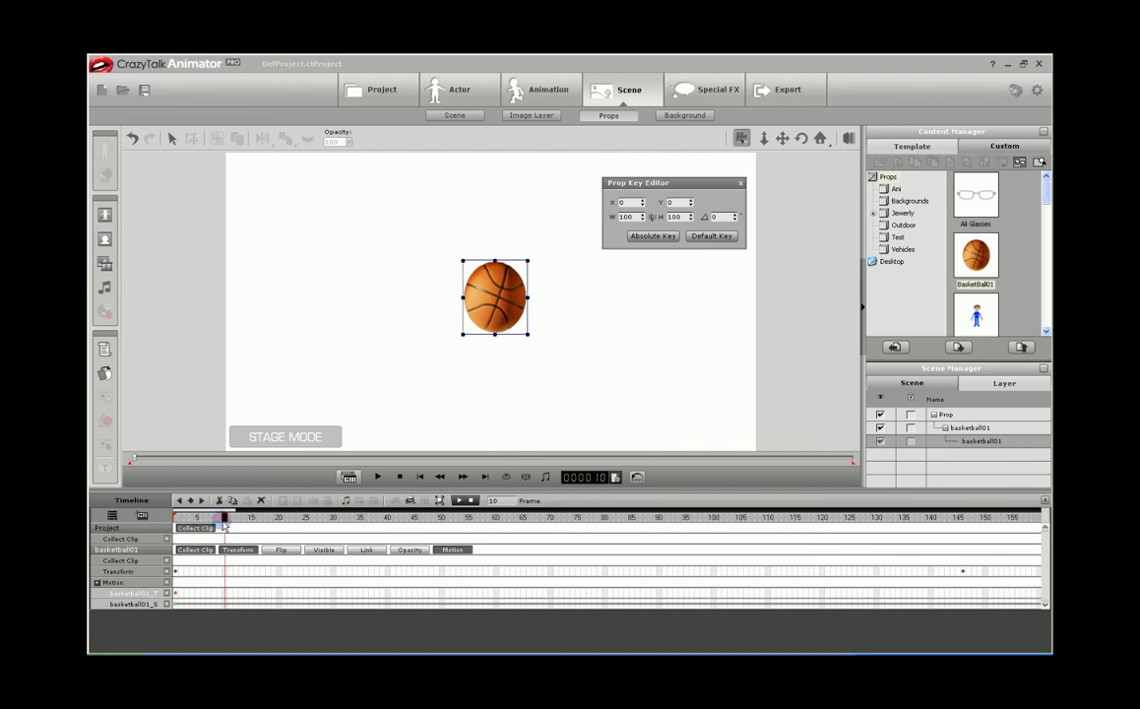
{"action": "left_click_drag", "start_coordinate": [678, 202], "coordinate": [669, 200]}
{"action": "left_click_drag", "start_coordinate": [630, 202], "coordinate": [622, 202]}
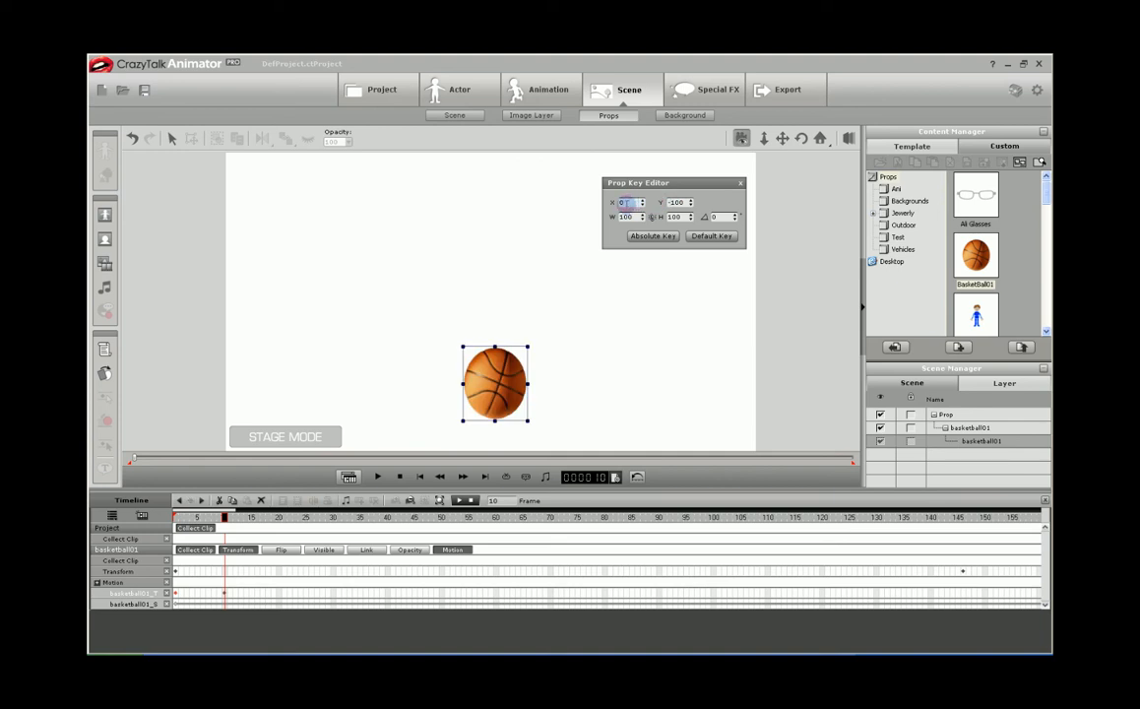
- Key the basketball sprite's Y position at 0 on frame 20
{"action": "left_click_drag", "start_coordinate": [177, 528], "coordinate": [279, 518]}
{"action": "left_click", "coordinate": [675, 202]}
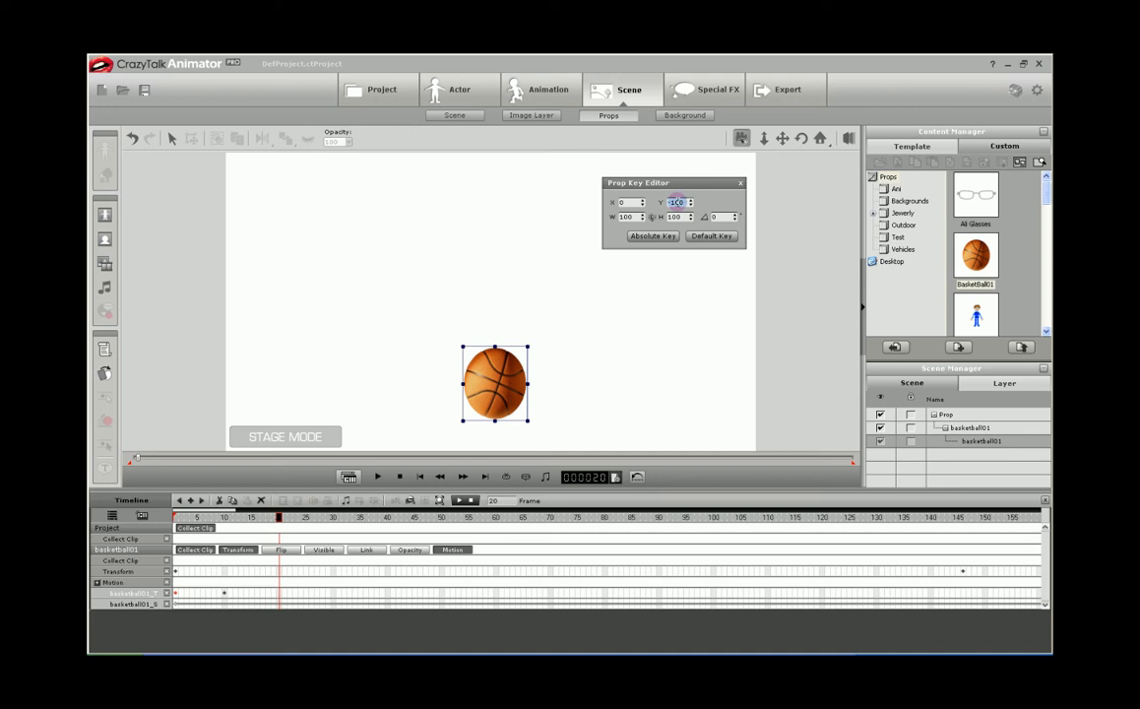
{"action": "left_click_drag", "start_coordinate": [675, 201], "coordinate": [652, 202]}
{"action": "type", "text": "0"}
{"action": "left_click", "coordinate": [631, 201]}
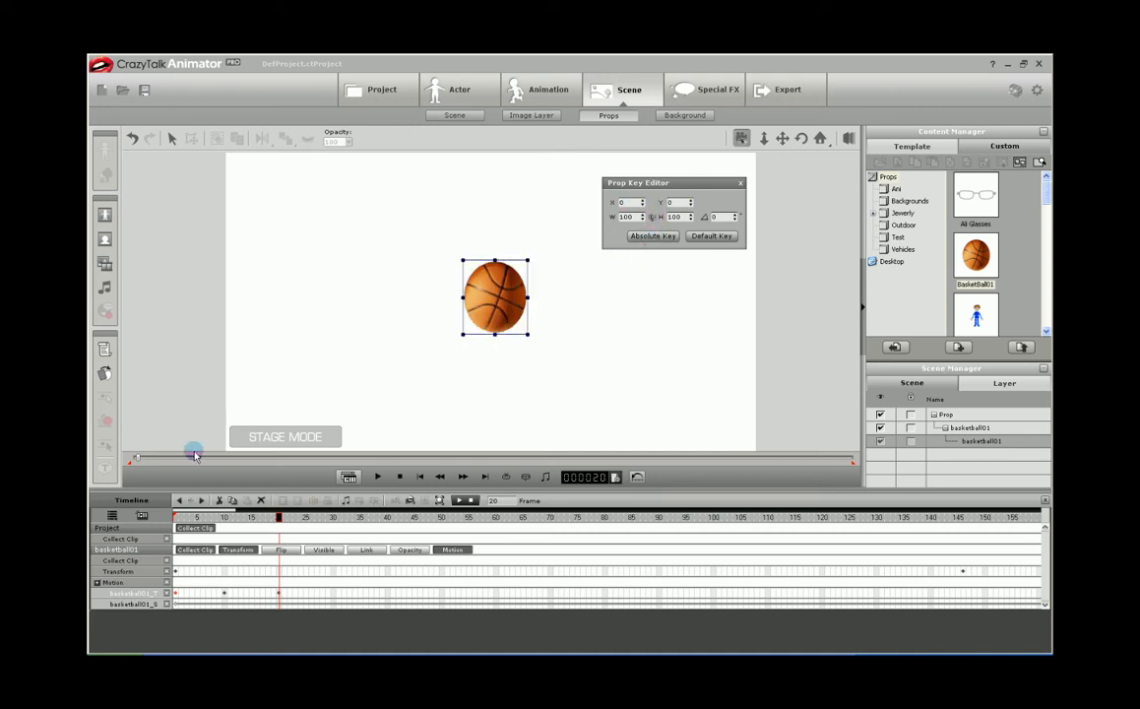
- Key the basketball sprite's Y position at 100 on frame 30
{"action": "left_click_drag", "start_coordinate": [279, 519], "coordinate": [332, 519]}
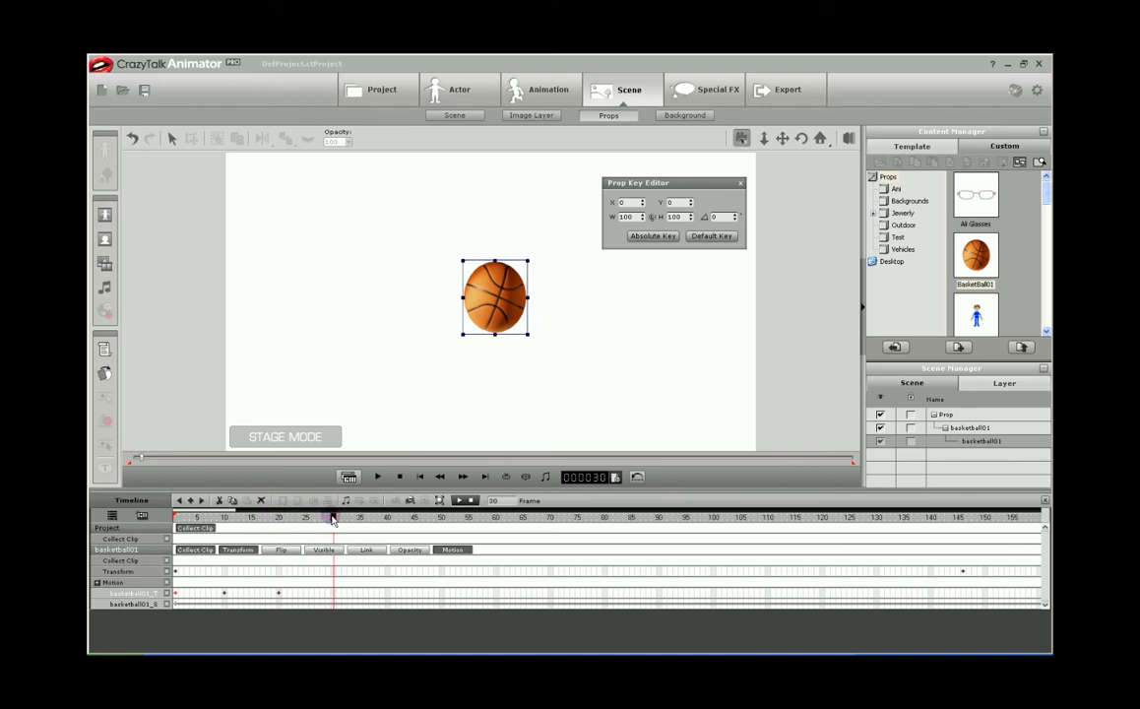
{"action": "left_click", "coordinate": [669, 202]}
{"action": "type", "text": "0"}
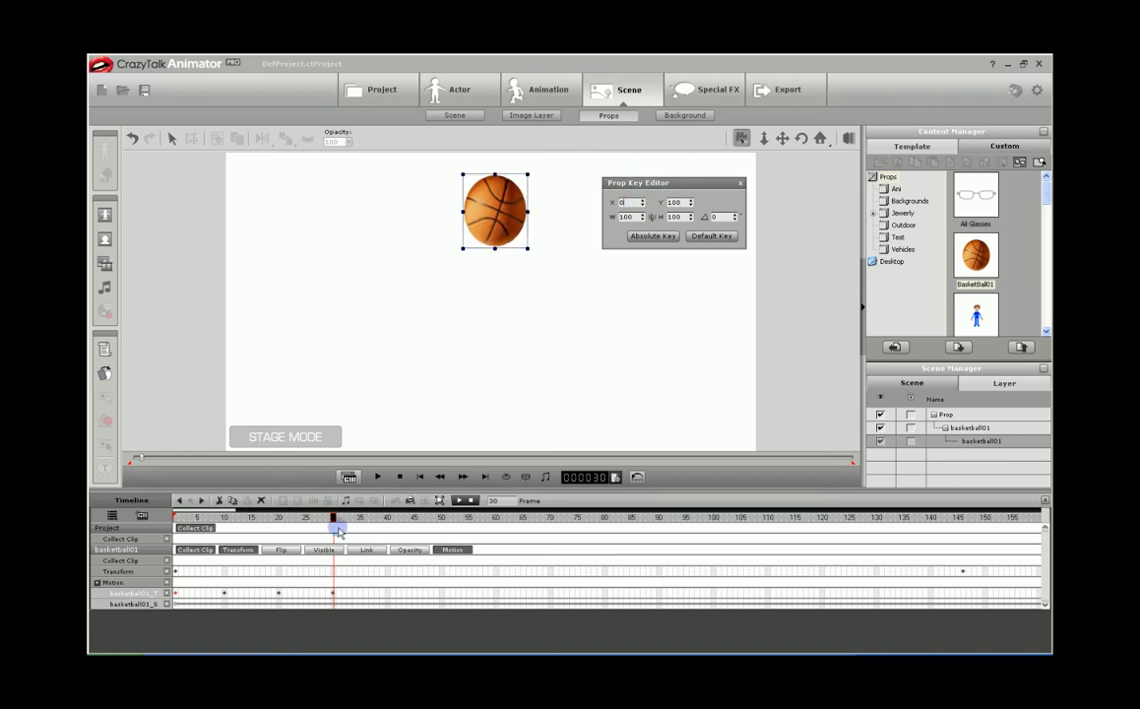
- Key the basketball sprite's Y position at 0 on frame 40
{"action": "left_click_drag", "start_coordinate": [334, 522], "coordinate": [387, 522]}
{"action": "double_click", "coordinate": [675, 202]}
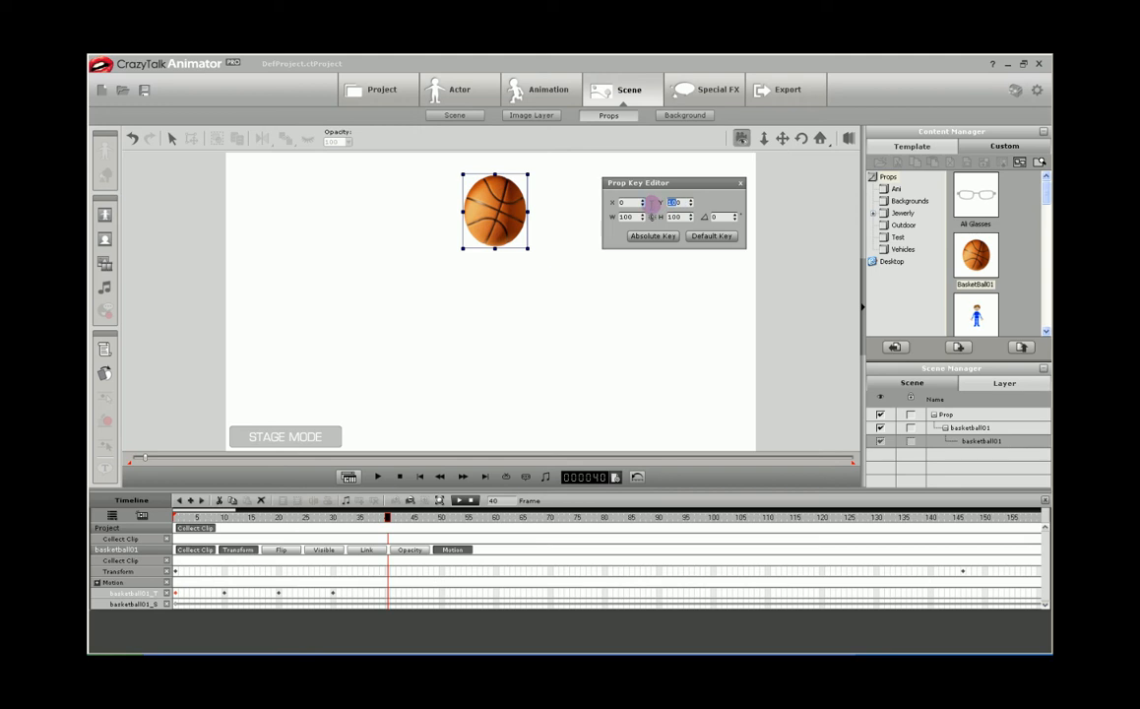
{"action": "type", "text": "0"}
{"action": "double_click", "coordinate": [635, 202]}
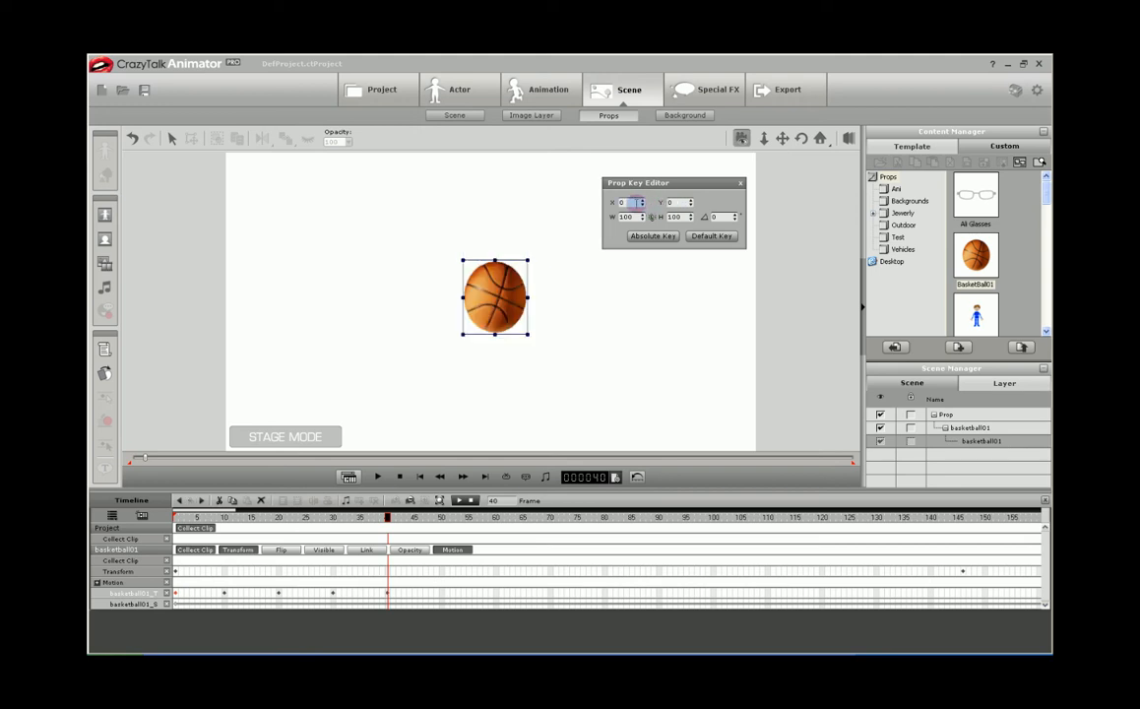
- Play back the sprite's bounce animation and return the playhead to frame 1
{"action": "left_click", "coordinate": [420, 477]}
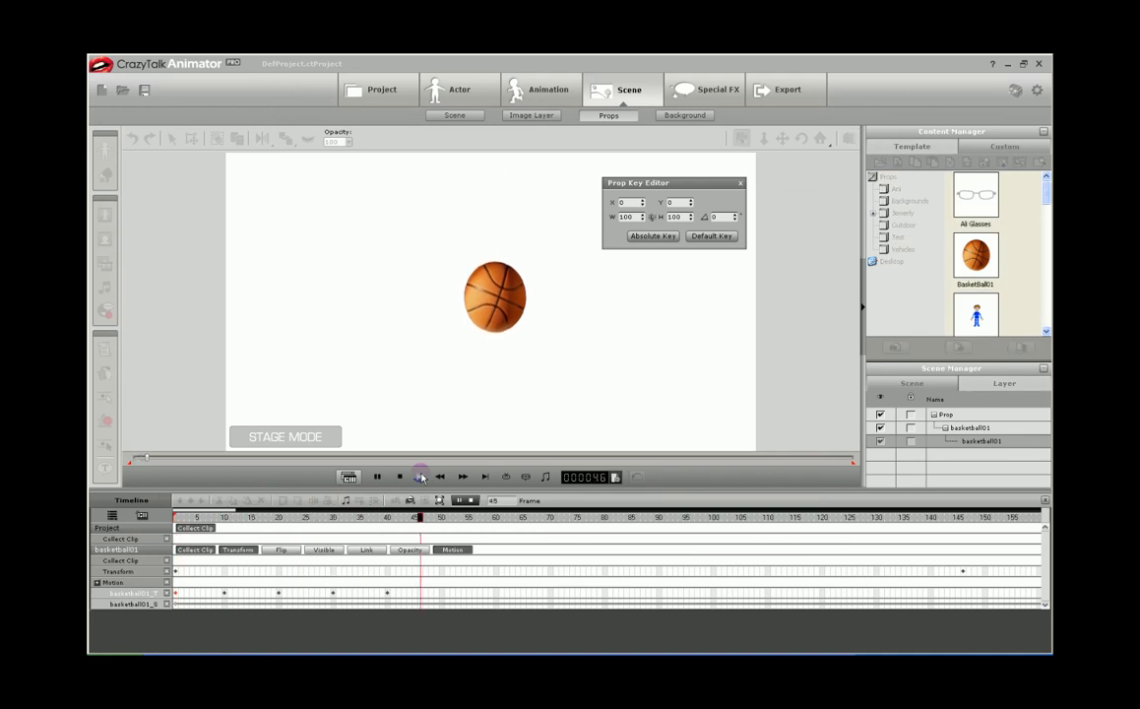
{"action": "key", "text": "space"}
{"action": "left_click_drag", "start_coordinate": [476, 518], "coordinate": [176, 519]}
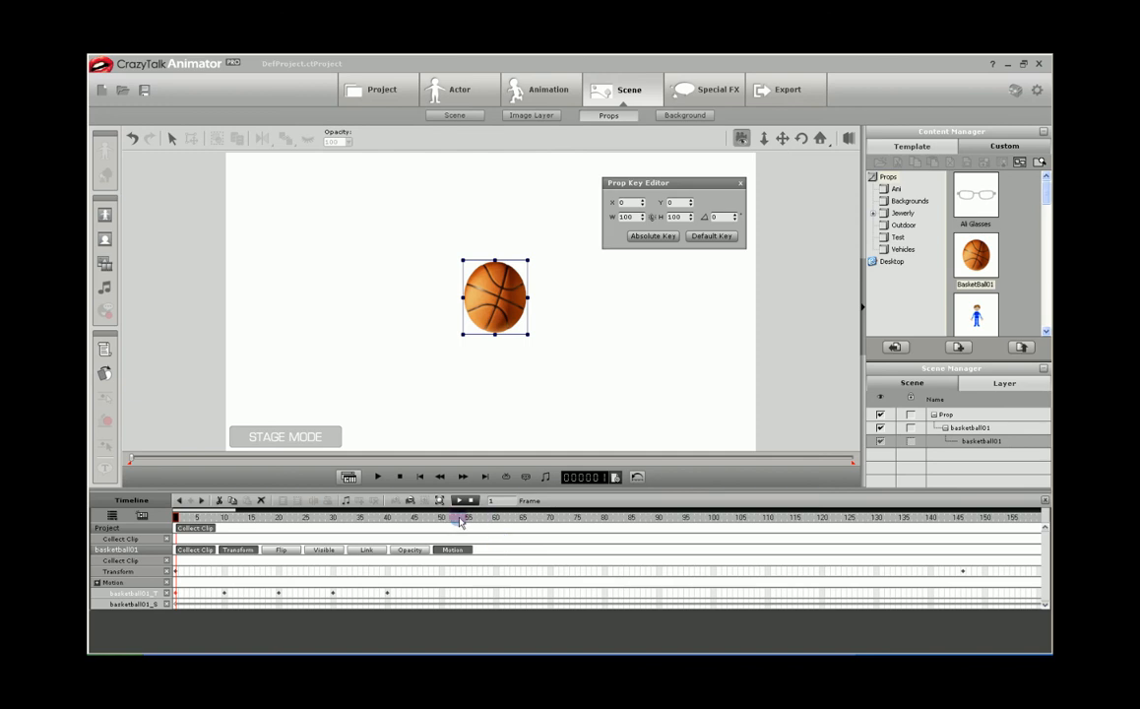
- Collect basketball01's clip over frames 1 to 40 and export it as motion without layer, replacing BB Bounce 1.ctAnim in My Props
{"action": "left_click", "coordinate": [175, 539]}
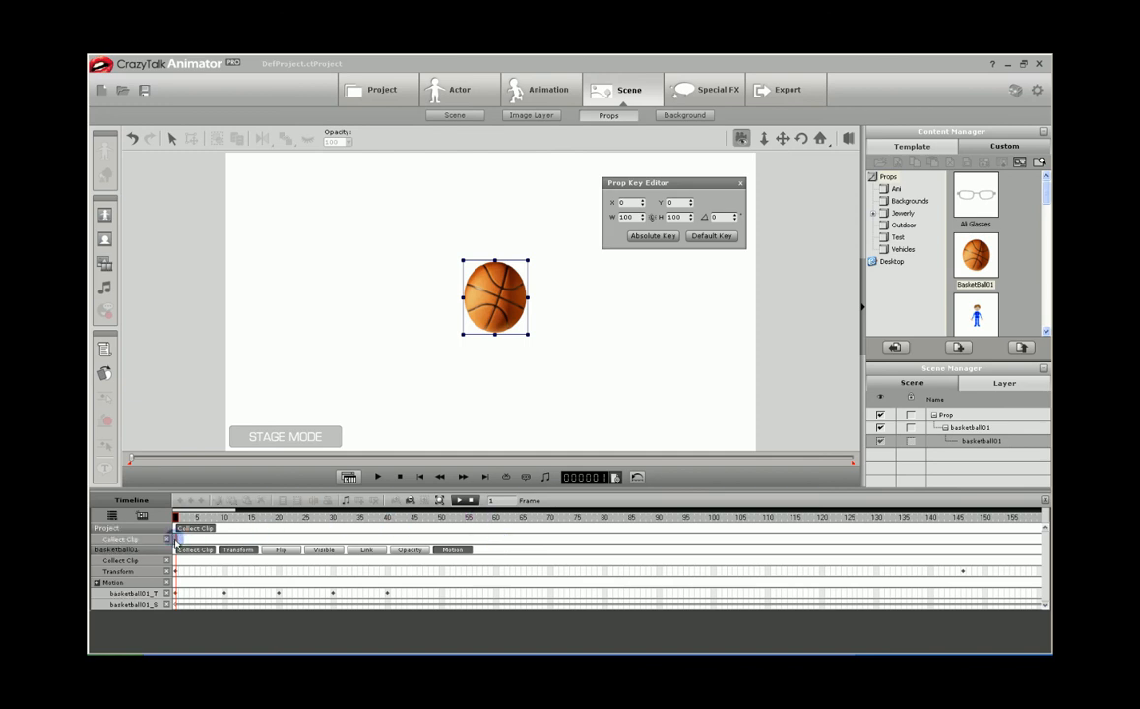
{"action": "left_click_drag", "start_coordinate": [176, 539], "coordinate": [126, 532]}
{"action": "left_click_drag", "start_coordinate": [177, 561], "coordinate": [386, 567]}
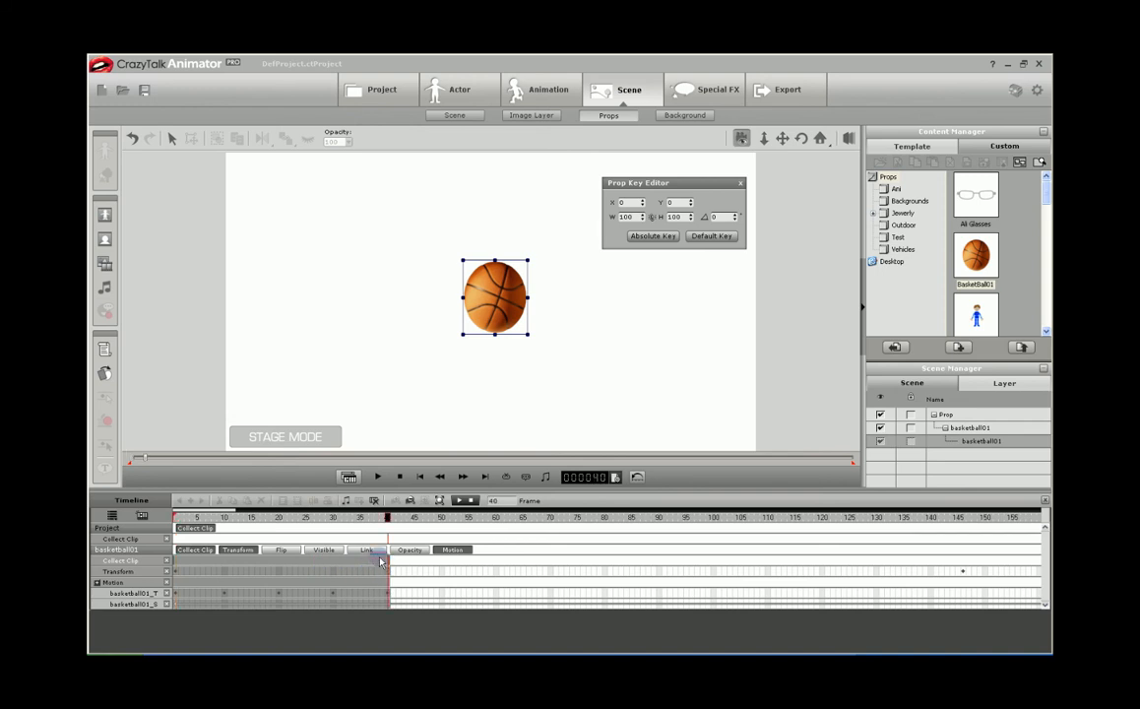
{"action": "right_click", "coordinate": [309, 563]}
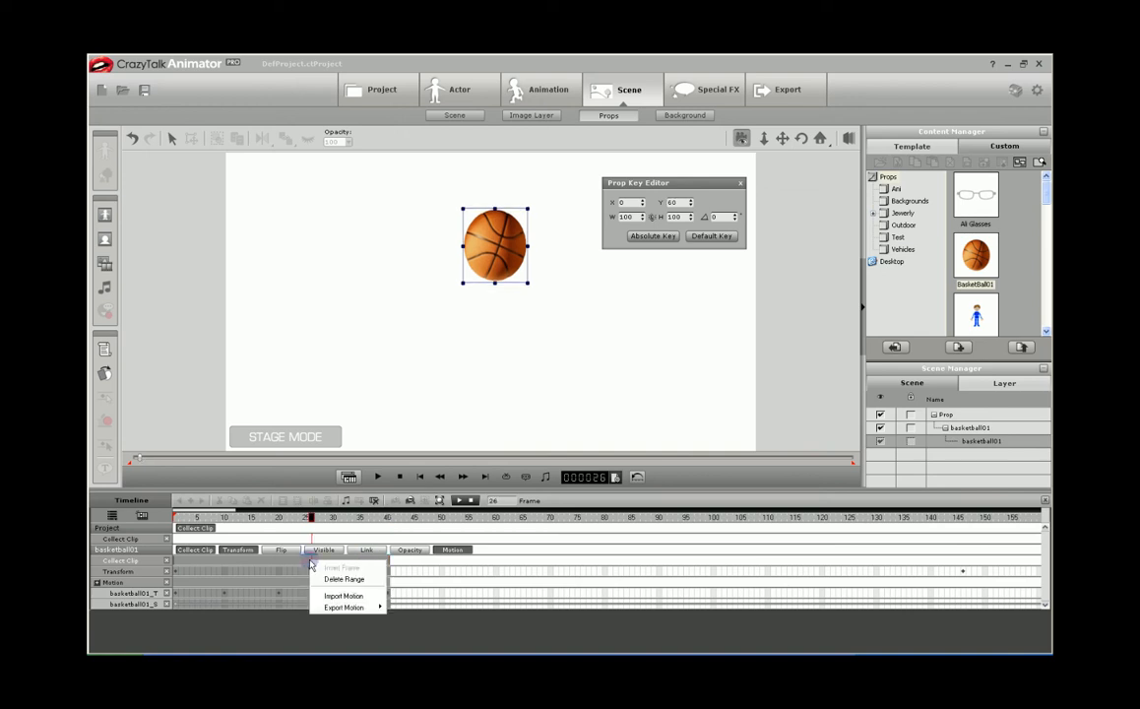
{"action": "mouse_move", "coordinate": [344, 606]}
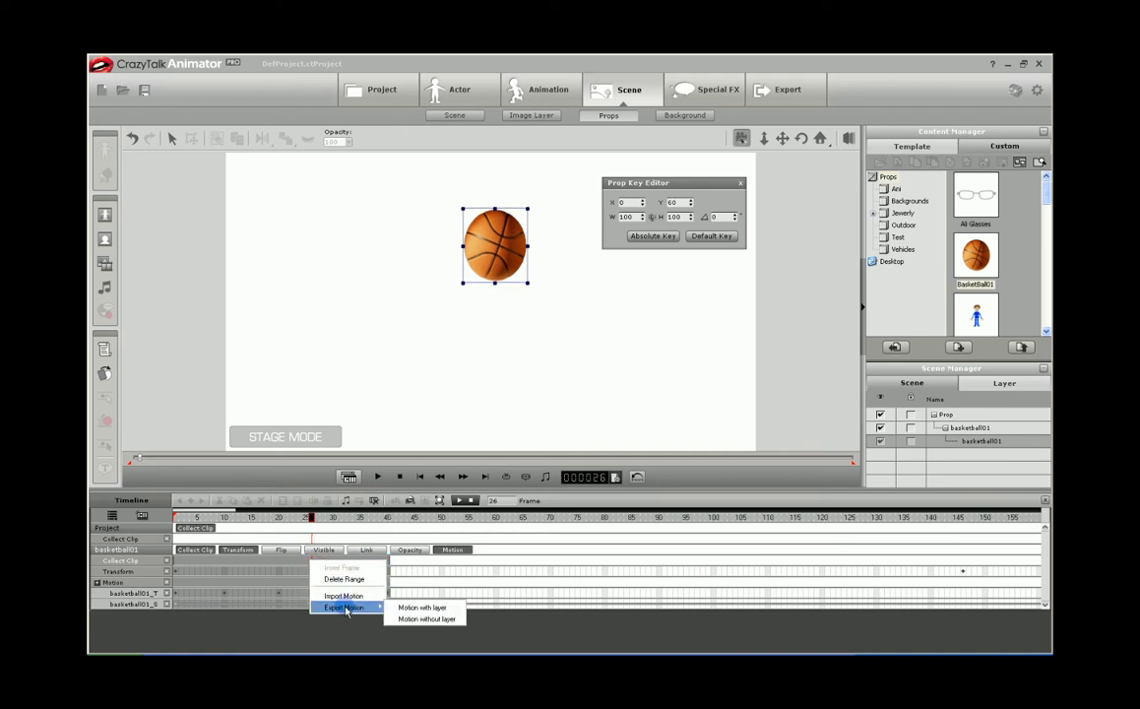
{"action": "left_click", "coordinate": [413, 619]}
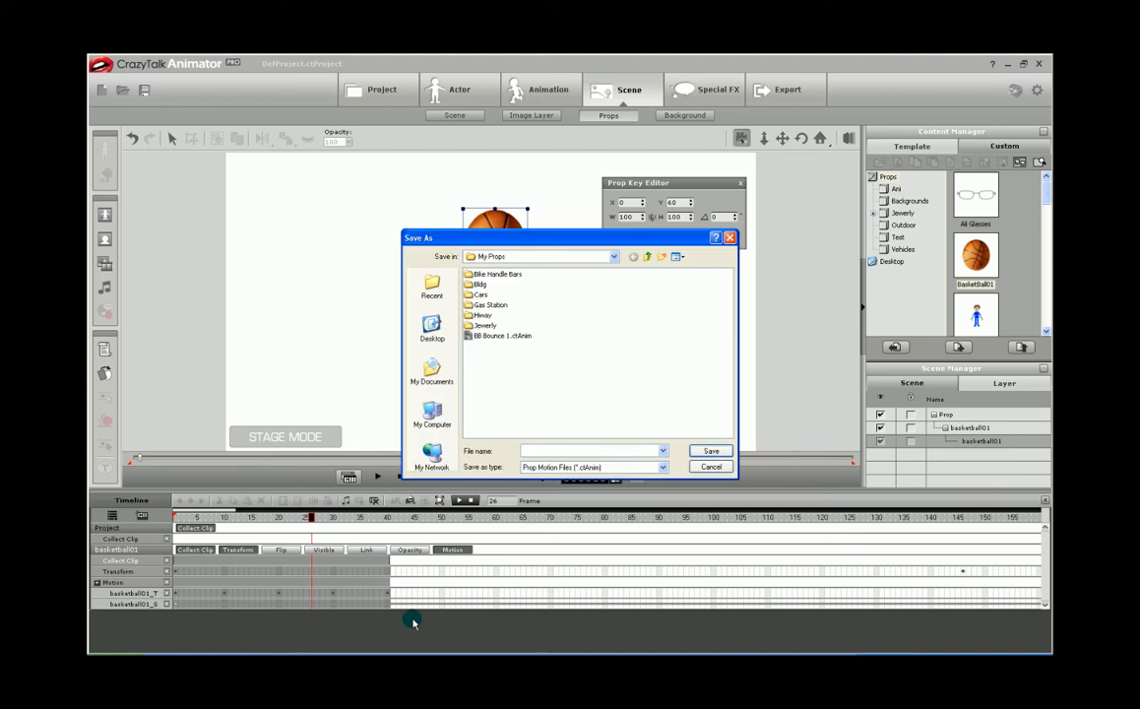
{"action": "double_click", "coordinate": [497, 336]}
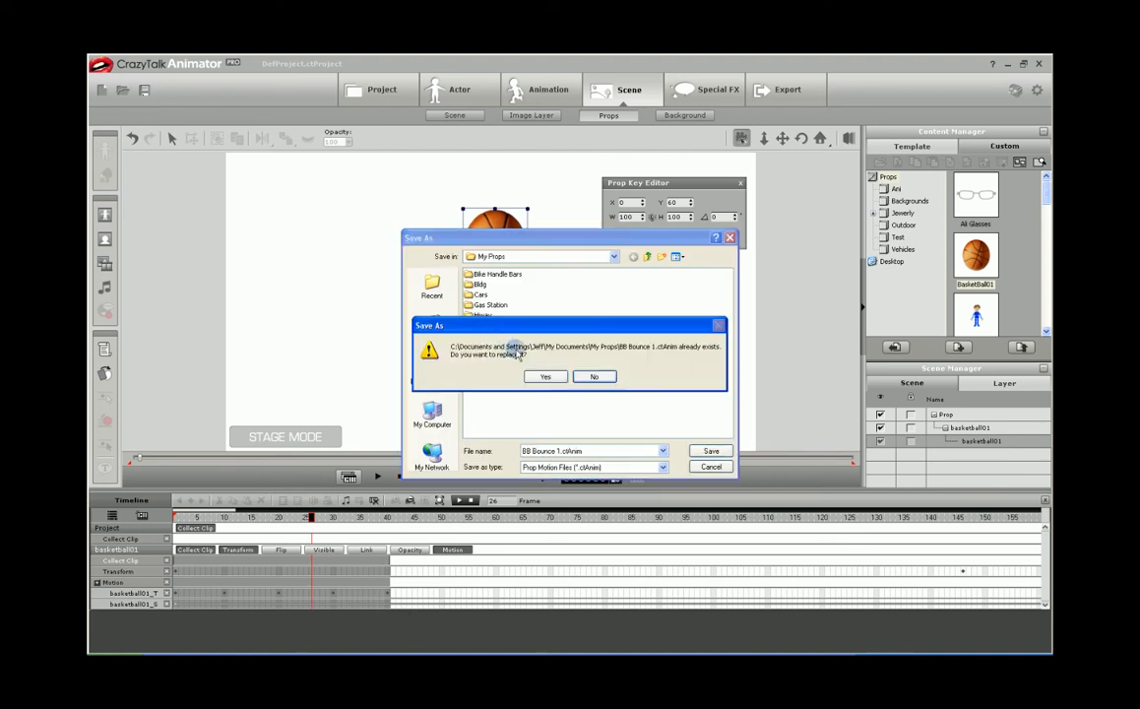
{"action": "left_click", "coordinate": [545, 377]}
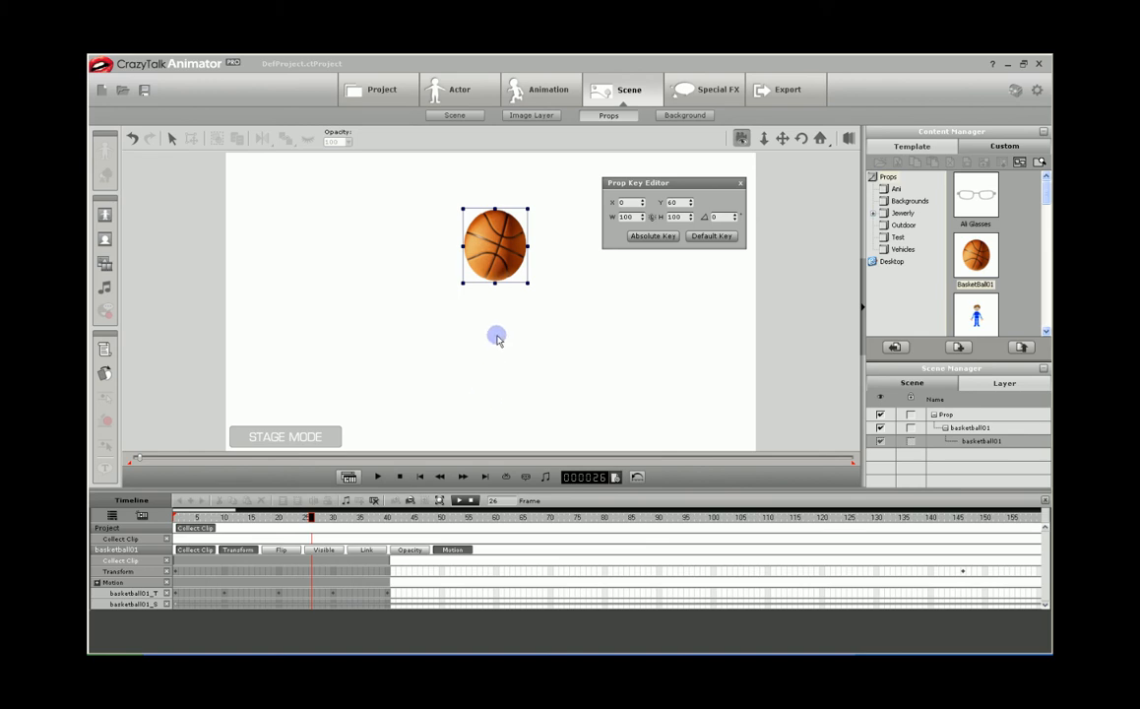
- Close the Prop Key Editor and add BB Bounce 1.ctAnim from My Props to the basketball prop's action list
{"action": "left_click", "coordinate": [419, 561]}
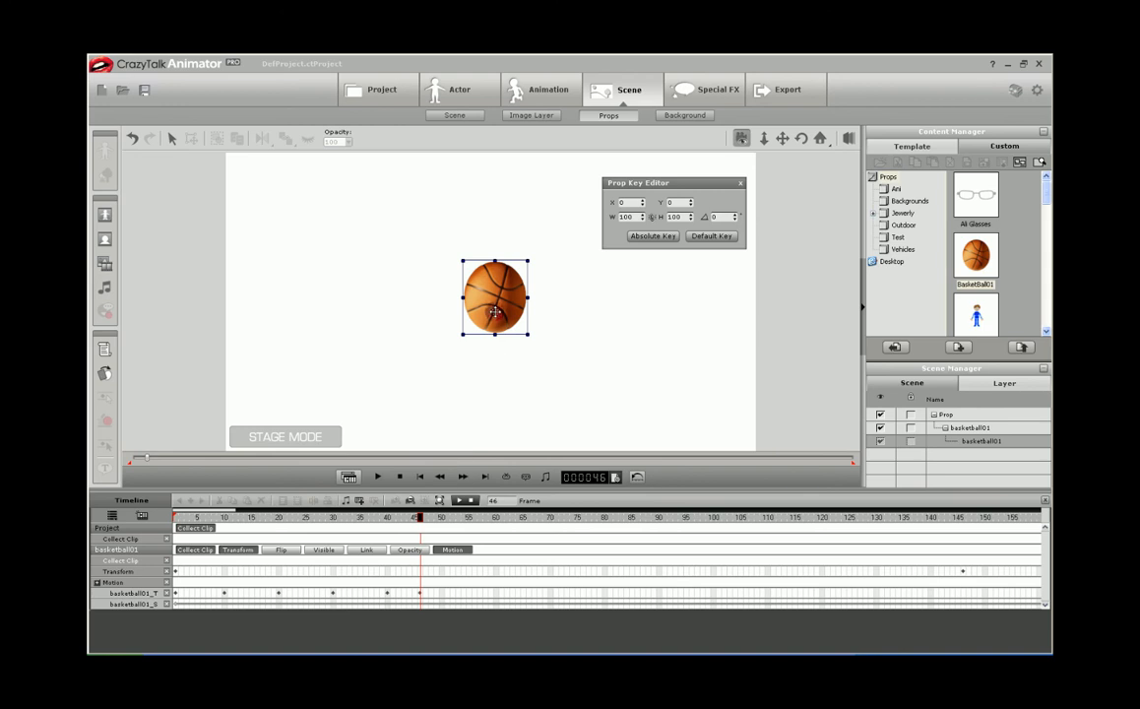
{"action": "left_click", "coordinate": [740, 184]}
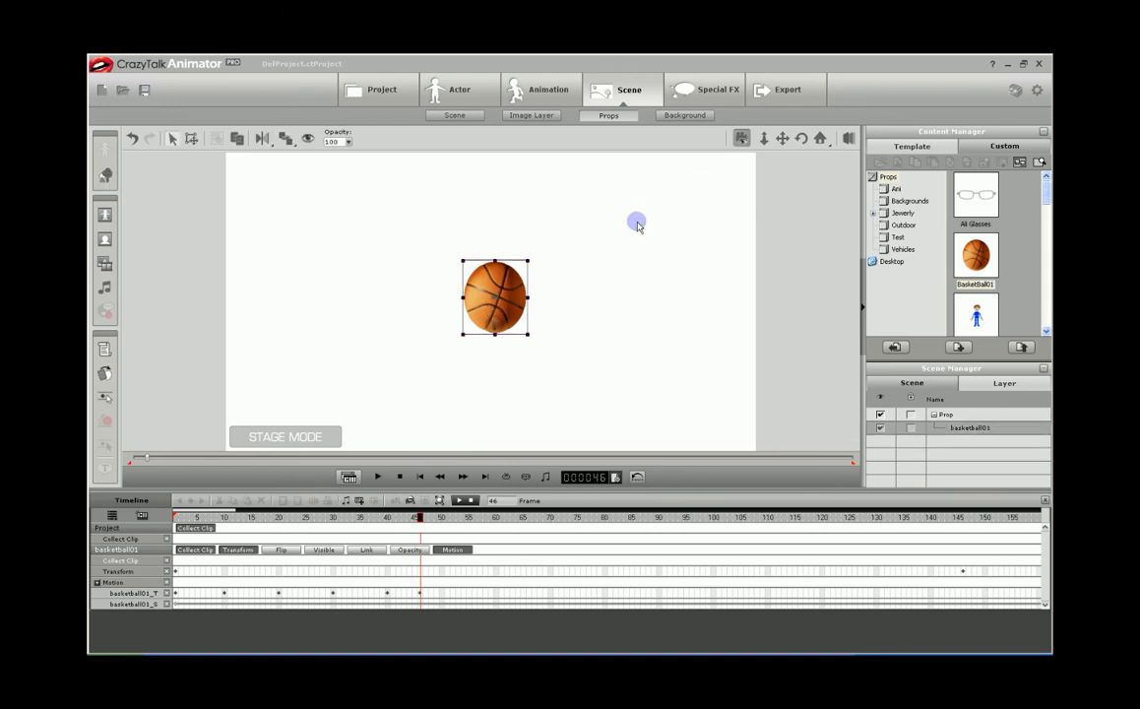
{"action": "right_click", "coordinate": [499, 289]}
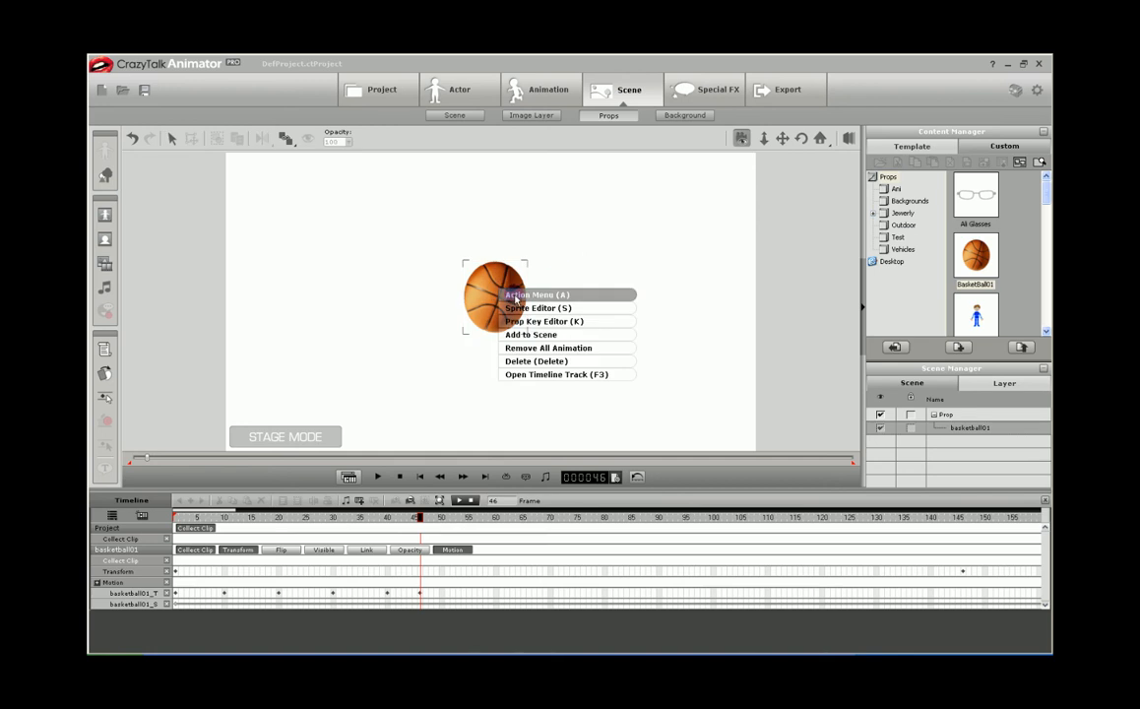
{"action": "left_click", "coordinate": [557, 295]}
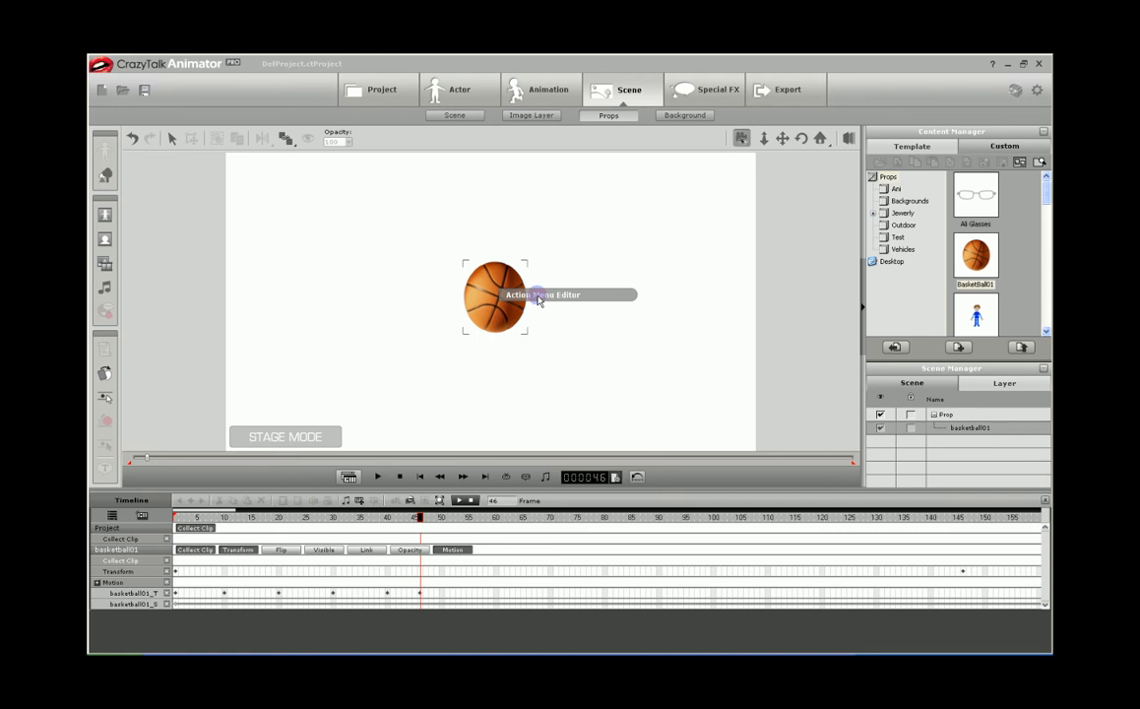
{"action": "left_click", "coordinate": [539, 297]}
{"action": "left_click", "coordinate": [618, 280]}
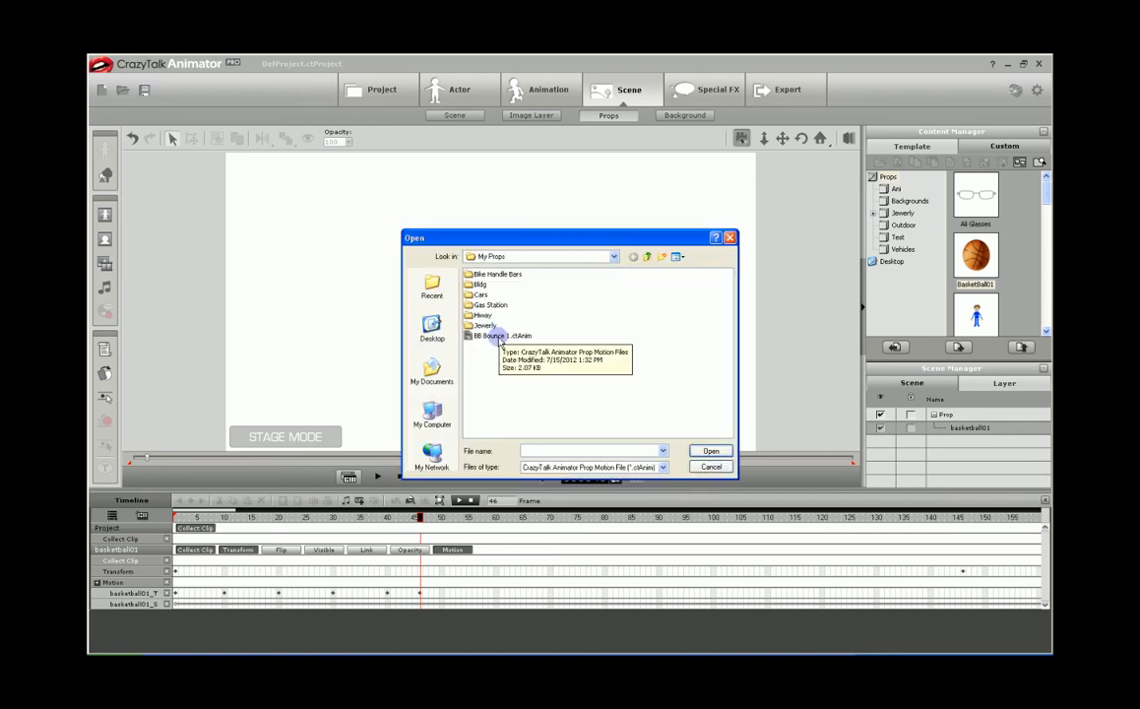
{"action": "left_click", "coordinate": [500, 336]}
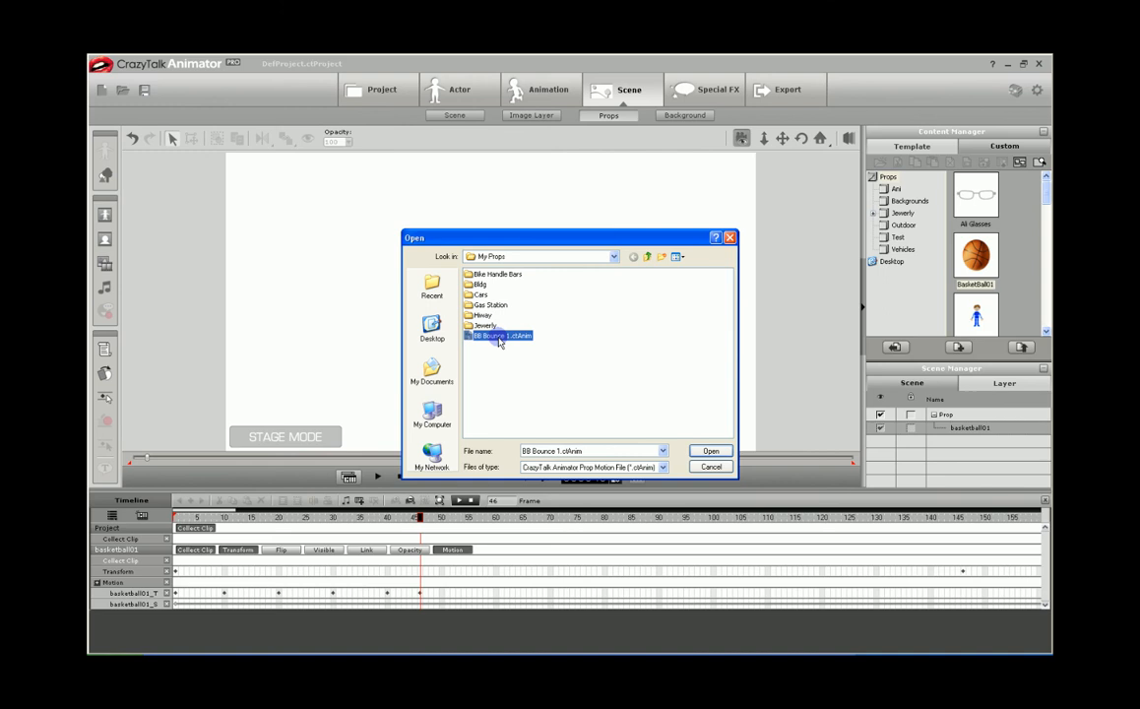
{"action": "left_click", "coordinate": [700, 456]}
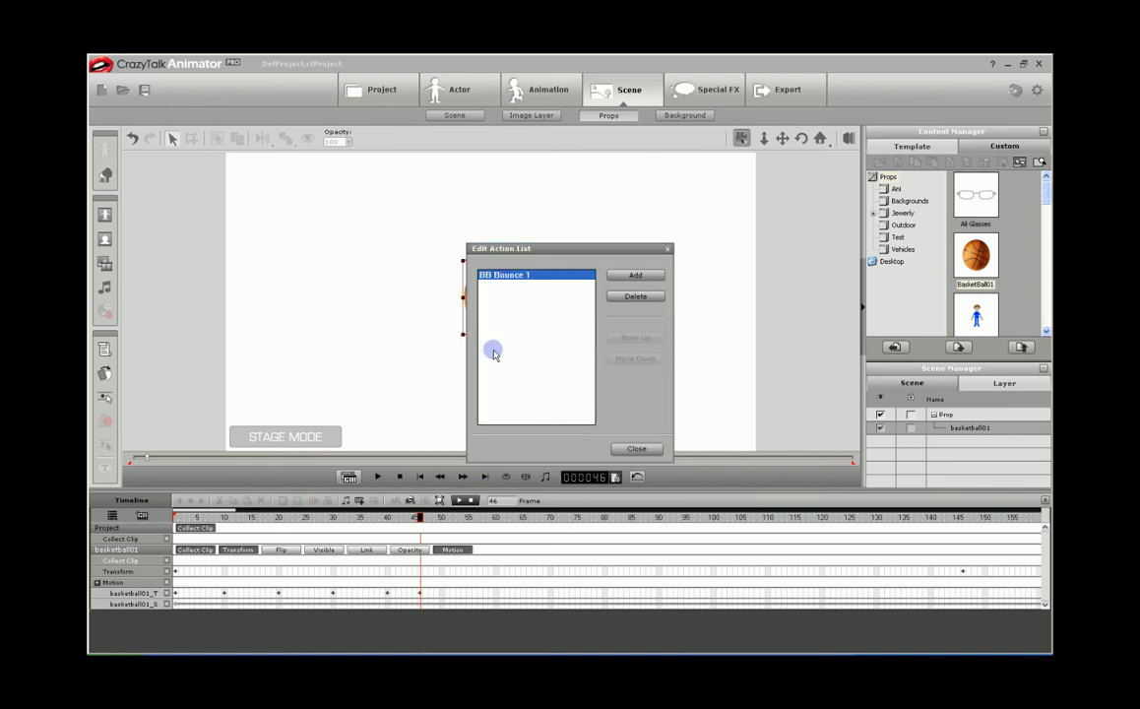
{"action": "left_click", "coordinate": [636, 448]}
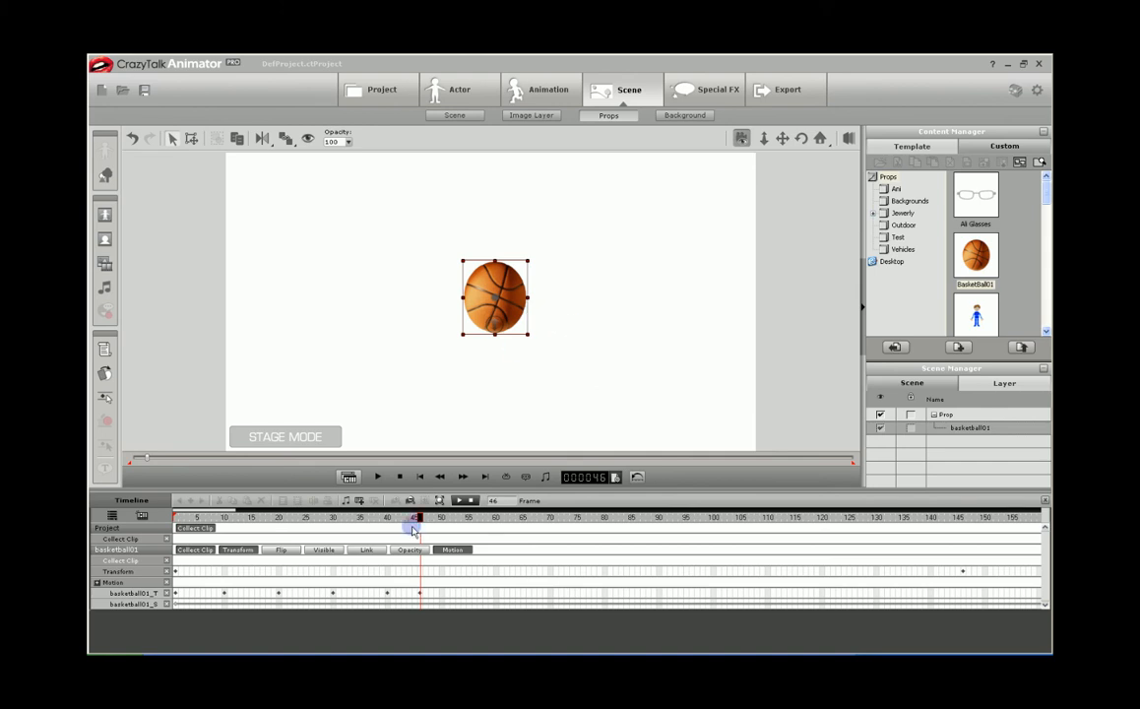
- Delete the basketball01 animation data over frames 1 to 54, using the Delete Data option
{"action": "left_click_drag", "start_coordinate": [174, 565], "coordinate": [467, 558]}
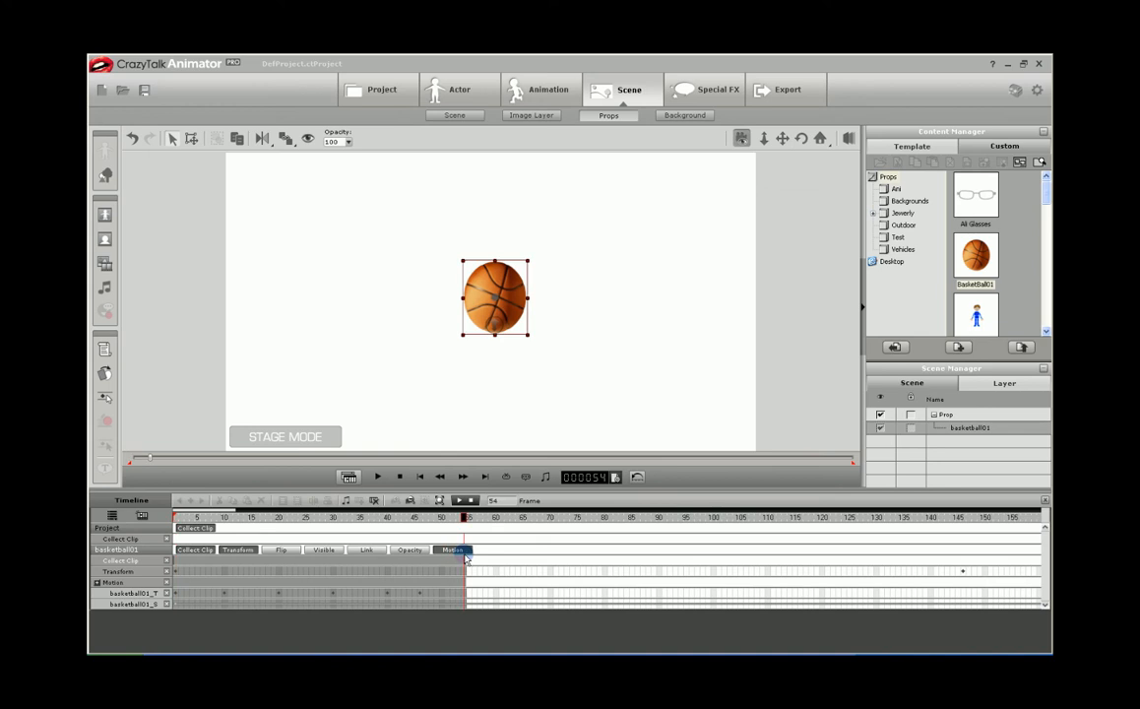
{"action": "right_click", "coordinate": [175, 565]}
{"action": "left_click", "coordinate": [189, 577]}
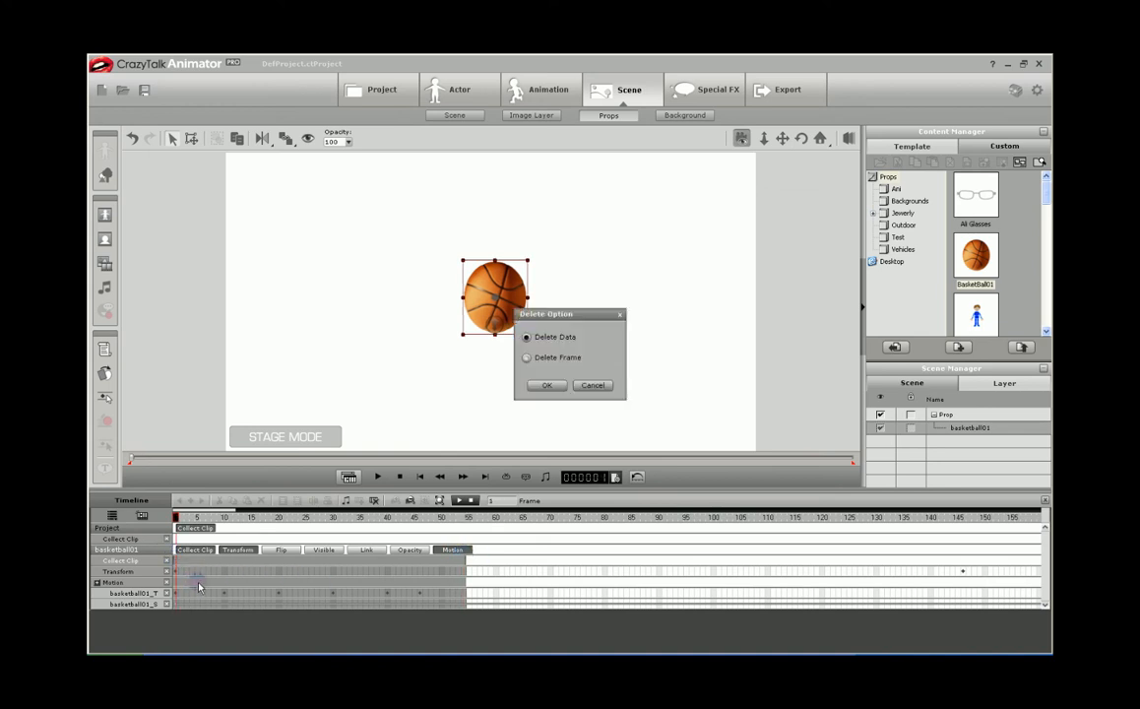
{"action": "left_click", "coordinate": [545, 385]}
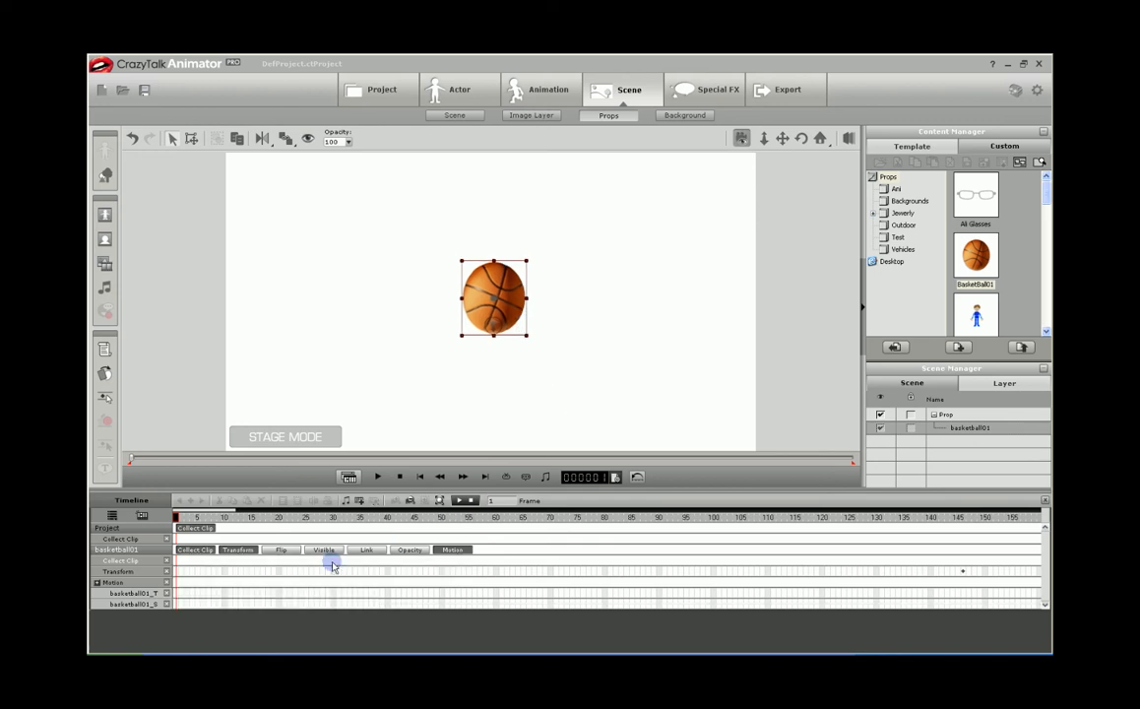
- Apply the BB Bounce 1 action to the basketball prop at frame 1 from its action list
{"action": "left_click", "coordinate": [420, 479]}
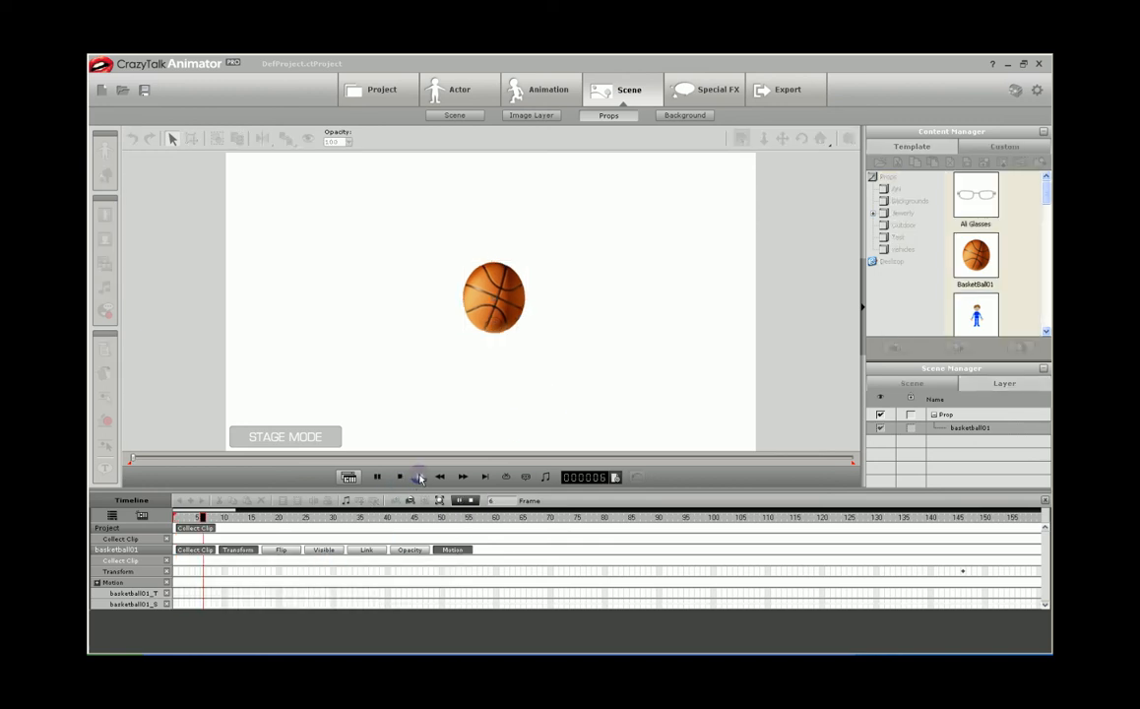
{"action": "right_click", "coordinate": [490, 278]}
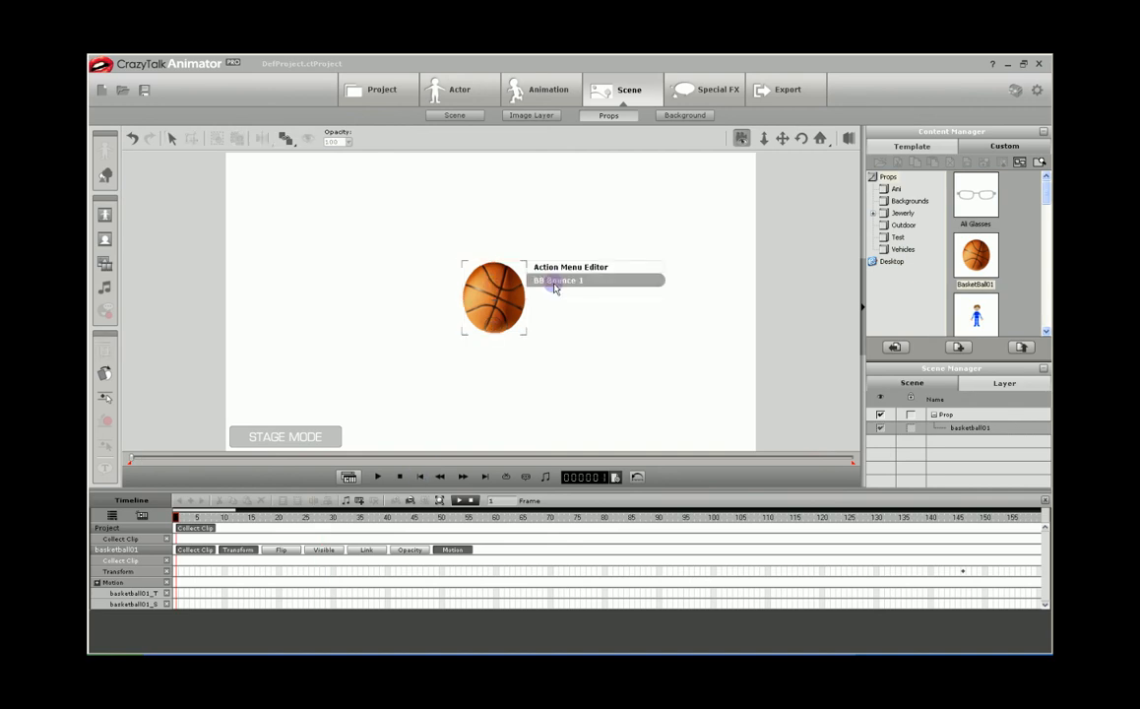
{"action": "left_click", "coordinate": [555, 282]}
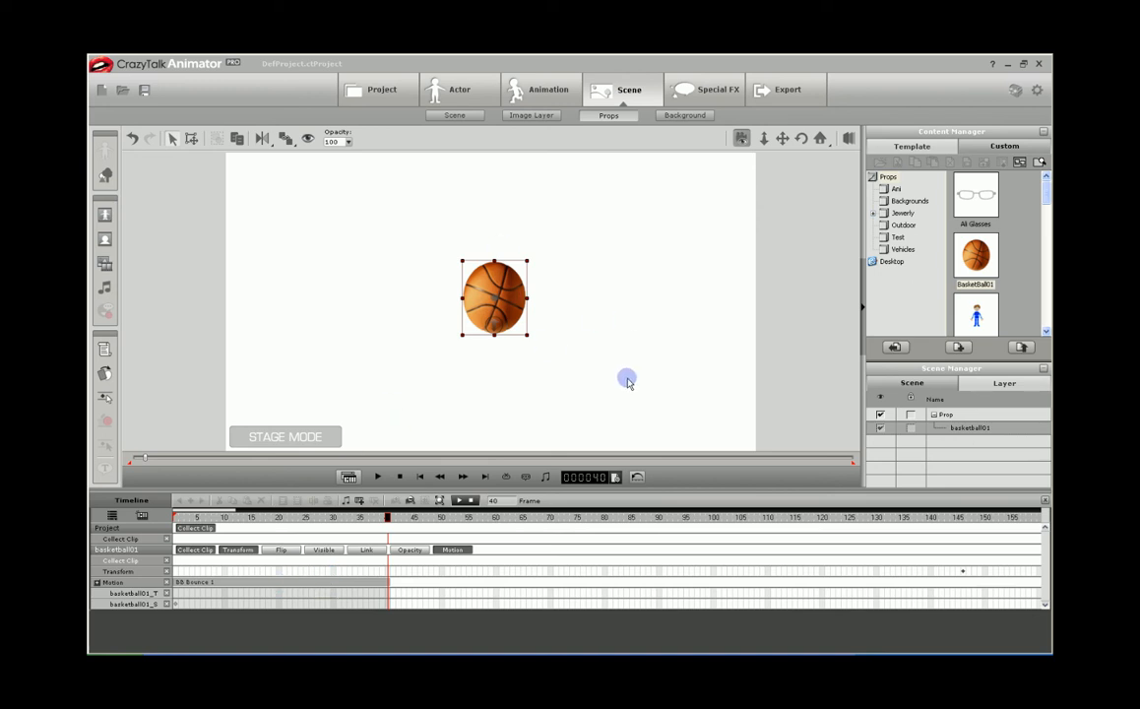
- Loop the BB Bounce 1 motion clip to three repetitions ending at about frame 118
{"action": "left_click", "coordinate": [349, 583]}
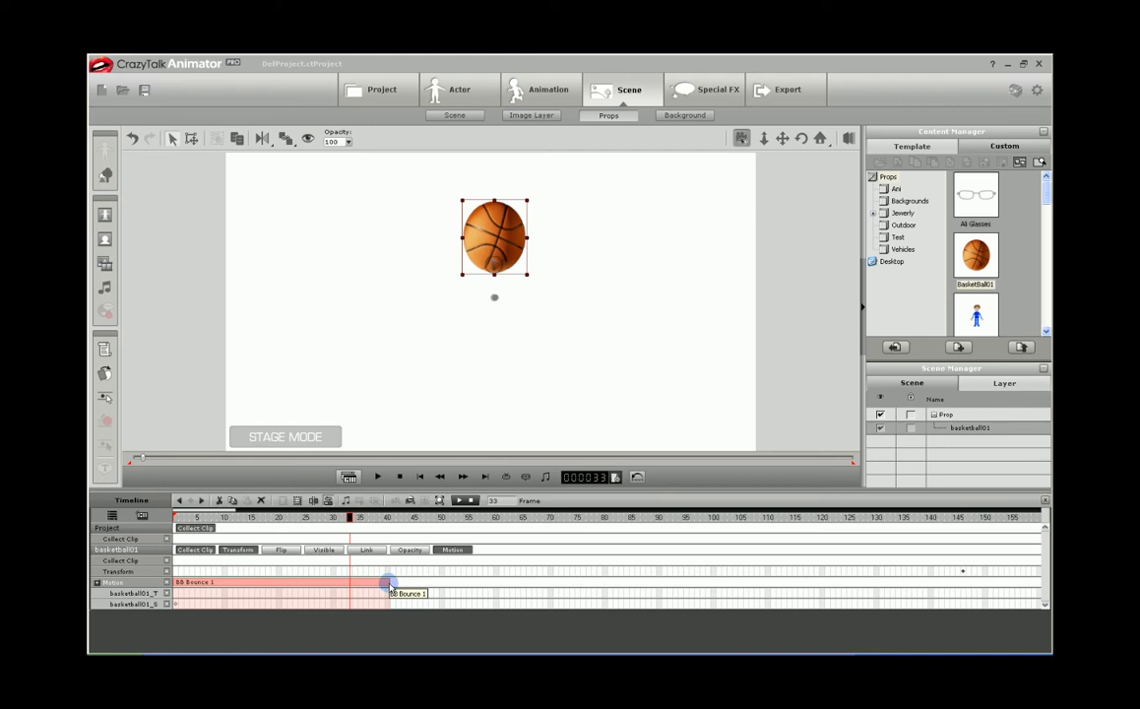
{"action": "left_click_drag", "start_coordinate": [390, 582], "coordinate": [390, 588]}
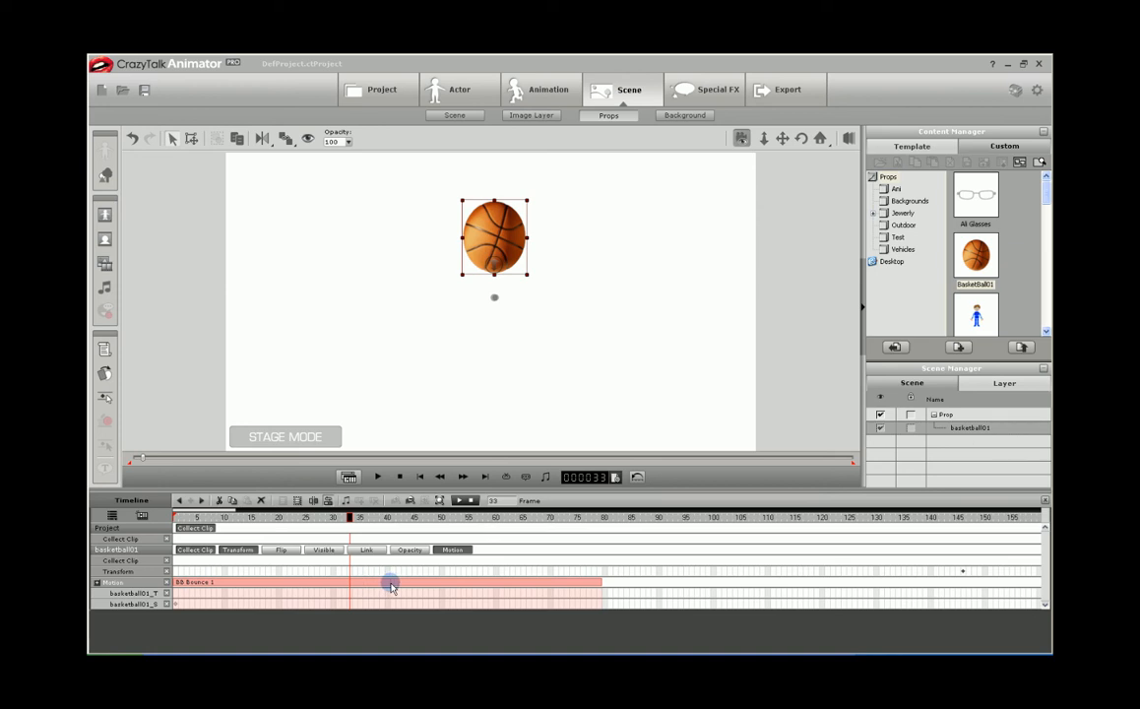
{"action": "double_click", "coordinate": [602, 584]}
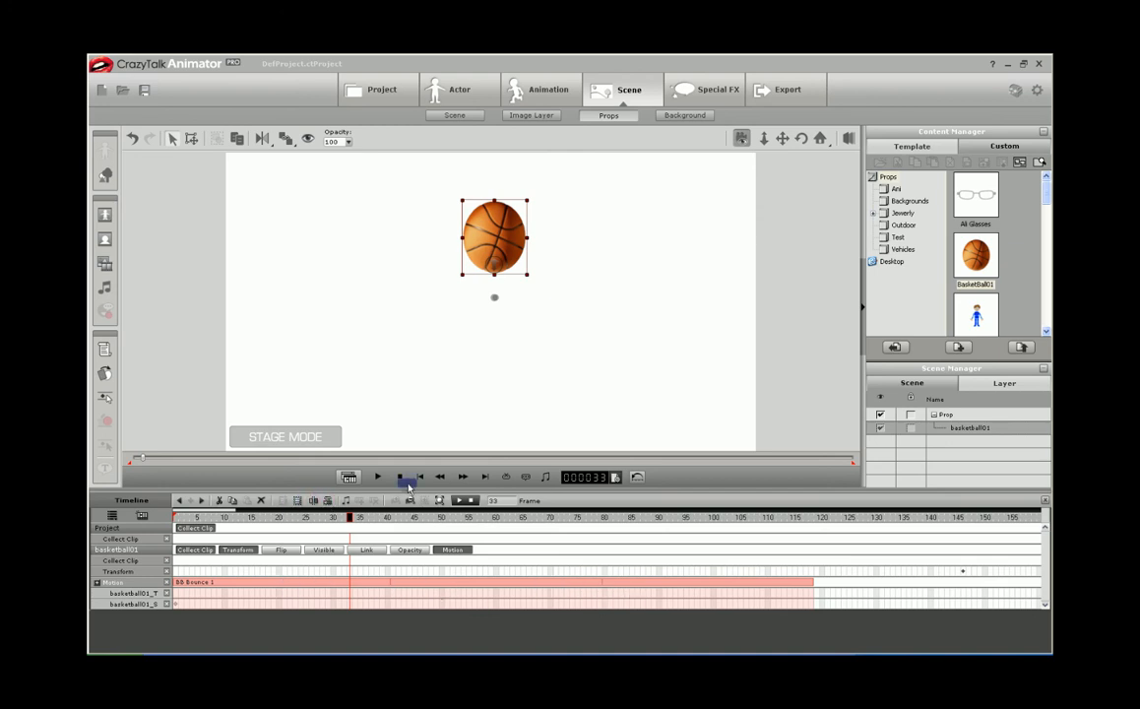
- Play back the looped bounce and delete the basketball's Transform key at frame 146
{"action": "key", "text": "space"}
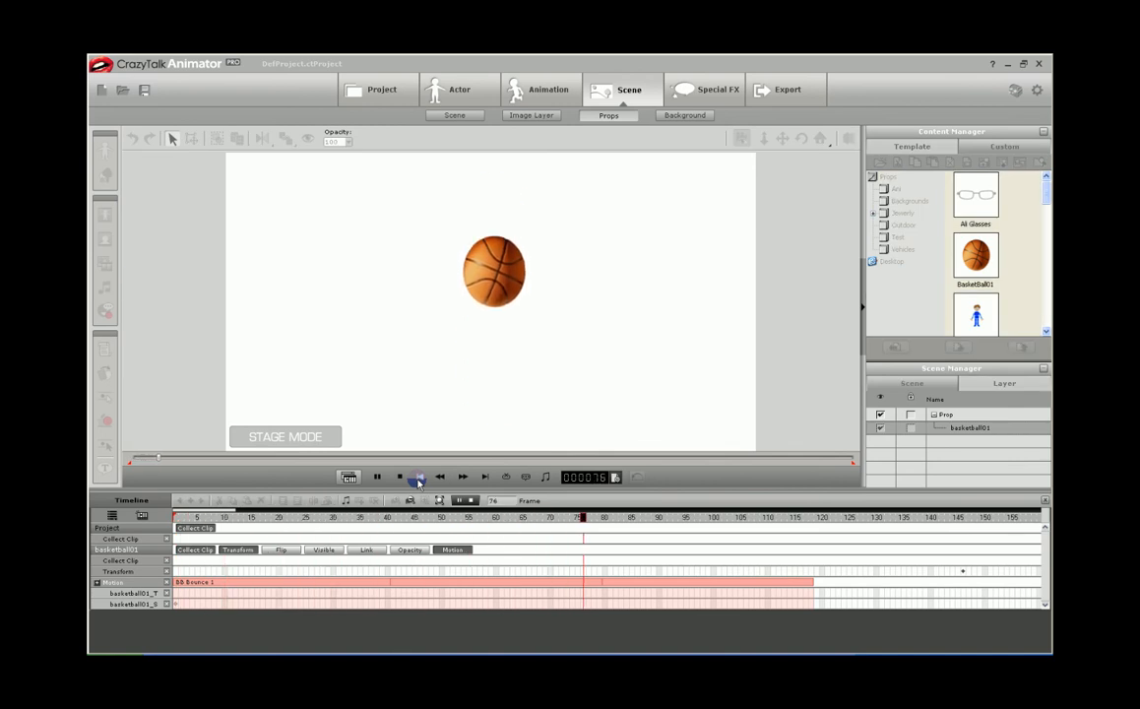
{"action": "key", "text": "space"}
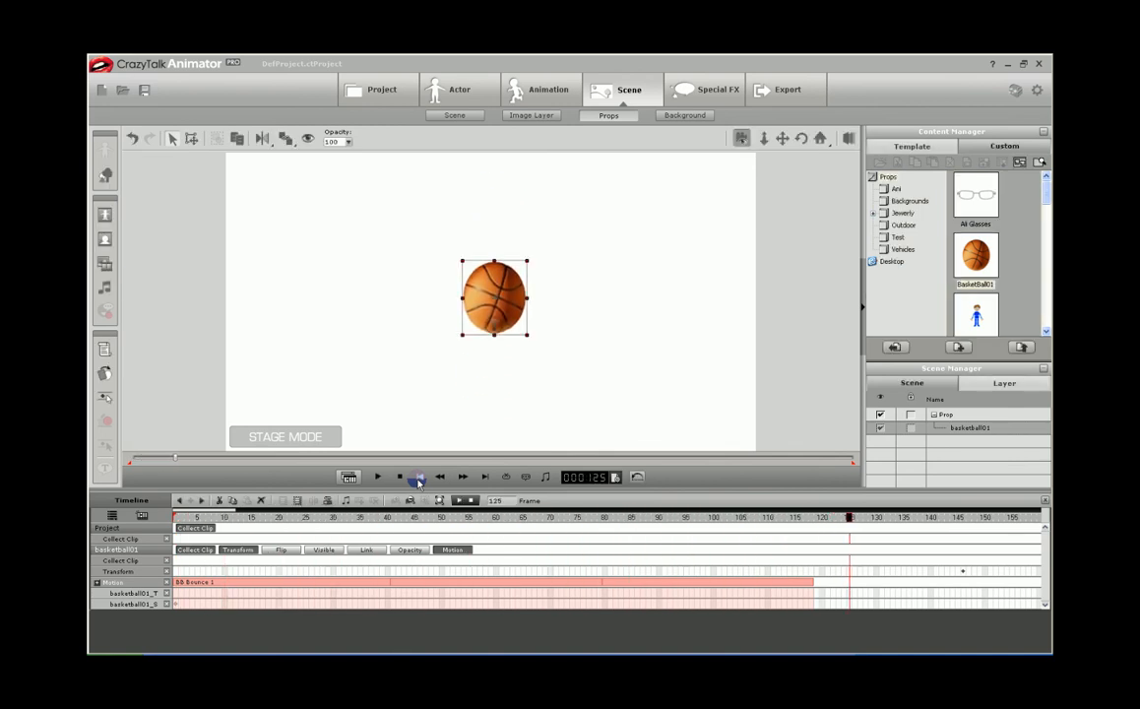
{"action": "left_click_drag", "start_coordinate": [851, 522], "coordinate": [175, 520]}
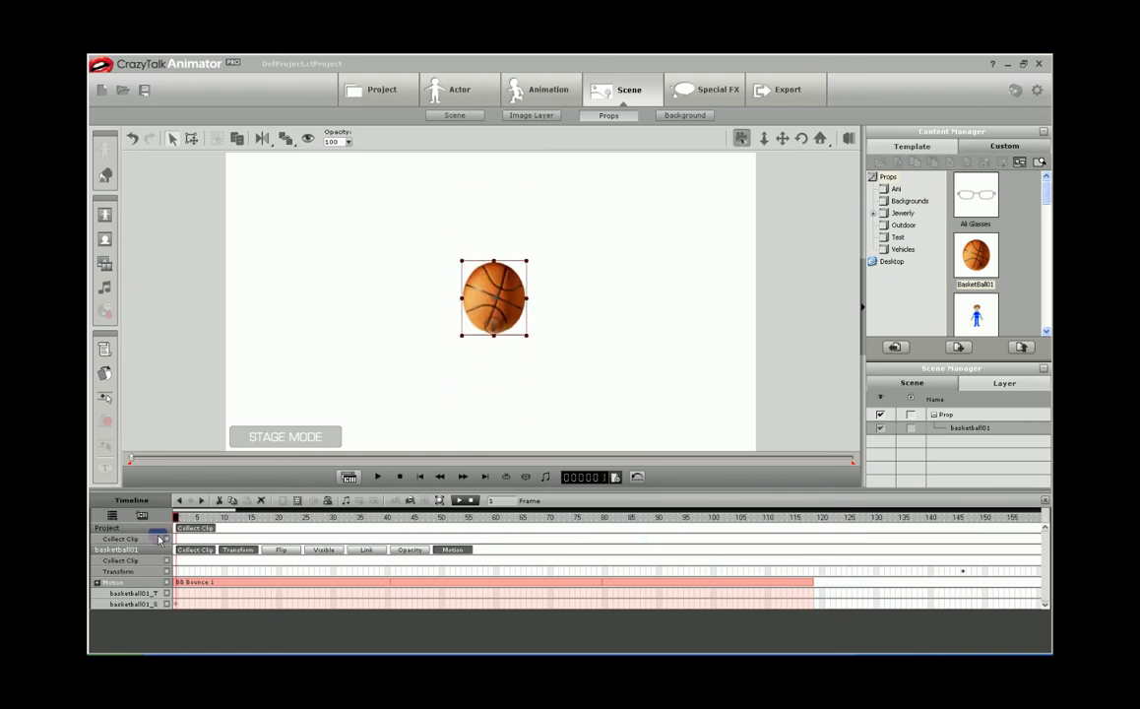
{"action": "left_click", "coordinate": [964, 574]}
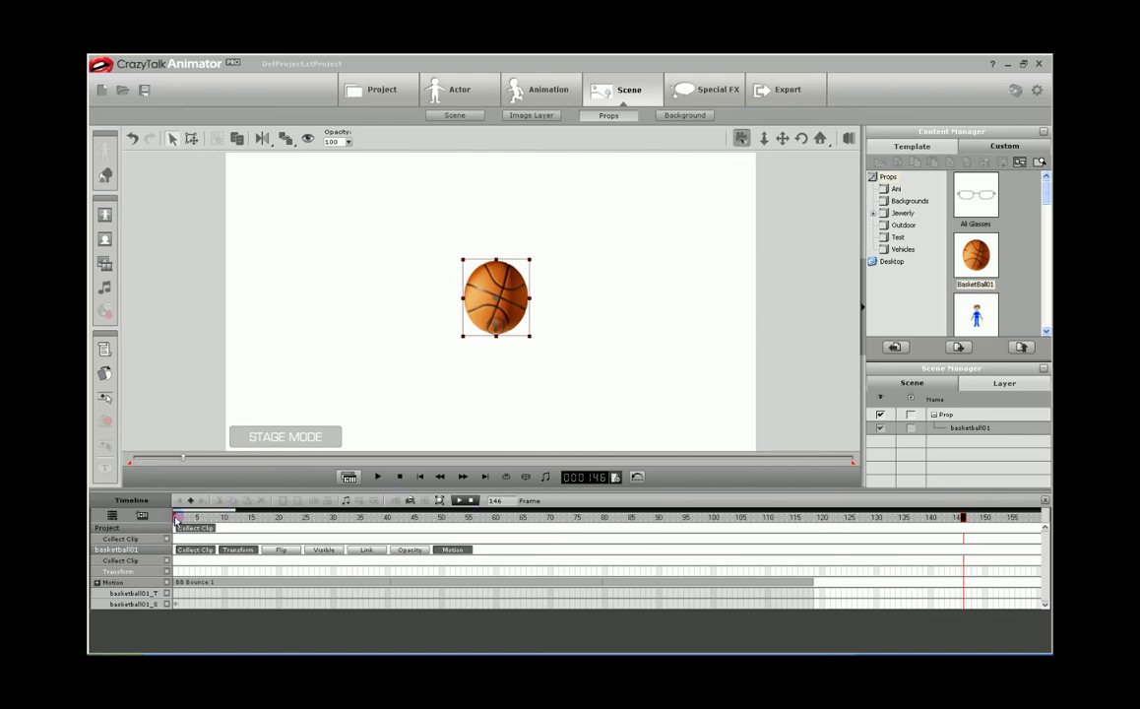
- Compress the looped BB Bounce 1 clip to end at frame 40 and play back the faster bounce
{"action": "left_click", "coordinate": [539, 583]}
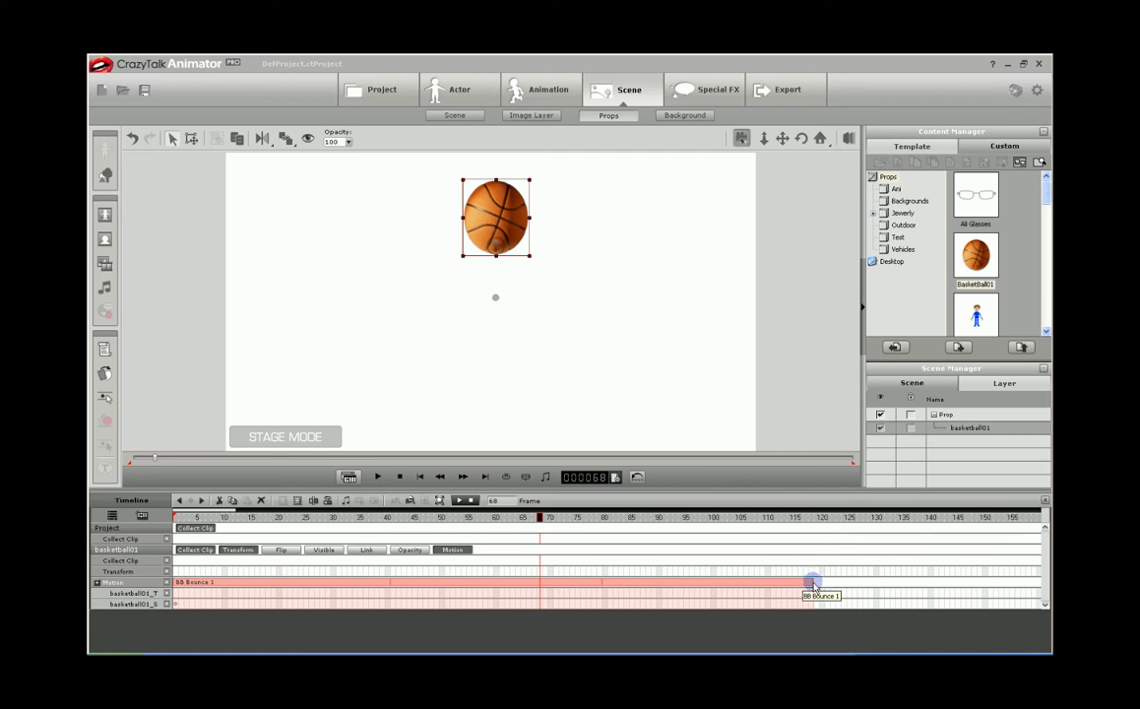
{"action": "left_click_drag", "start_coordinate": [813, 585], "coordinate": [382, 587]}
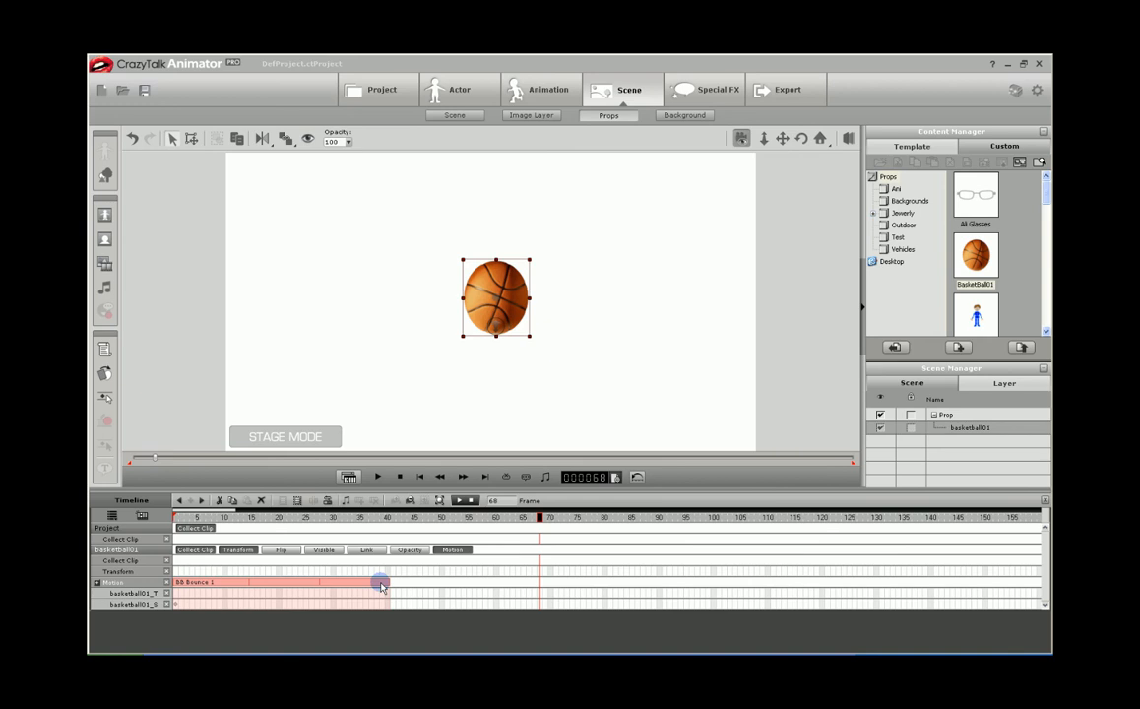
{"action": "left_click_drag", "start_coordinate": [383, 584], "coordinate": [384, 584]}
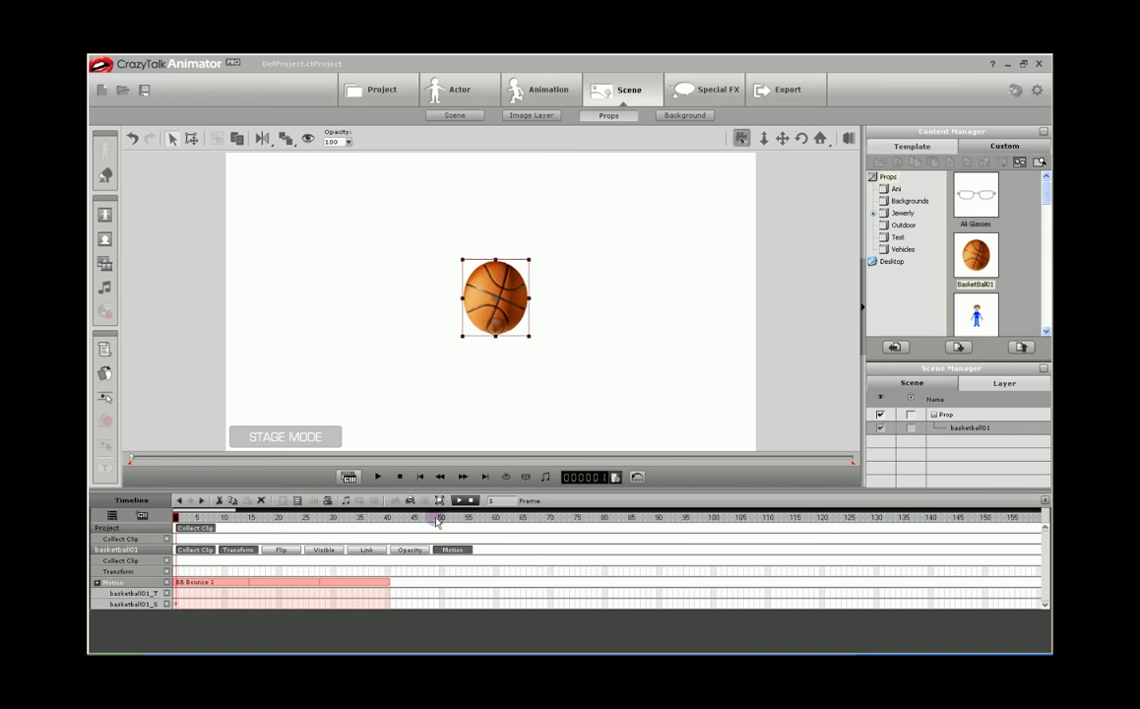
{"action": "left_click", "coordinate": [378, 477]}
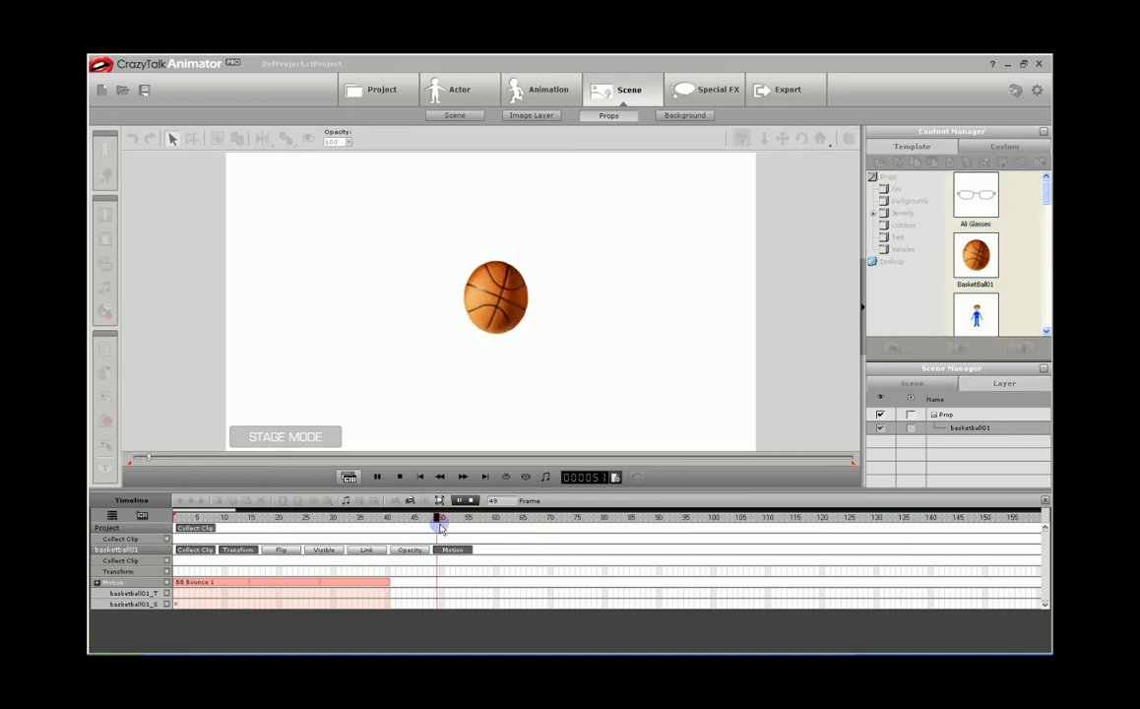
{"action": "key", "text": "space"}
- Stretch the BB Bounce 1 clip past frame 155 and play back the slower bounce
{"action": "left_click_drag", "start_coordinate": [389, 587], "coordinate": [1045, 563]}
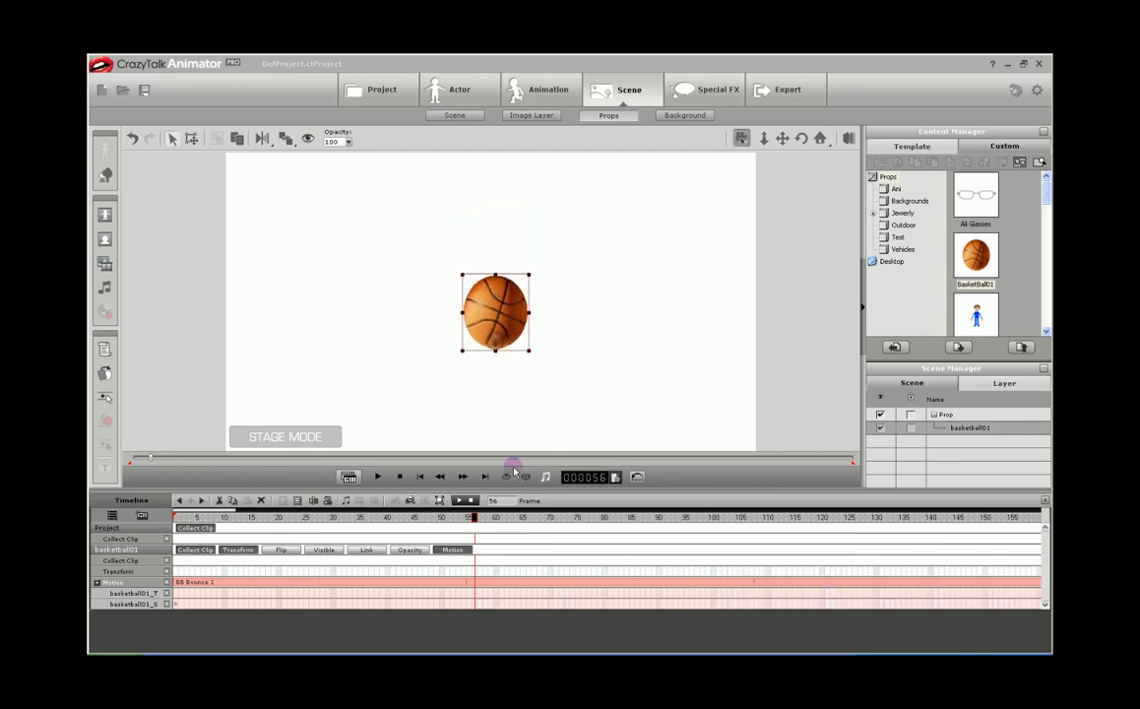
{"action": "left_click", "coordinate": [420, 476]}
{"action": "key", "text": "space"}
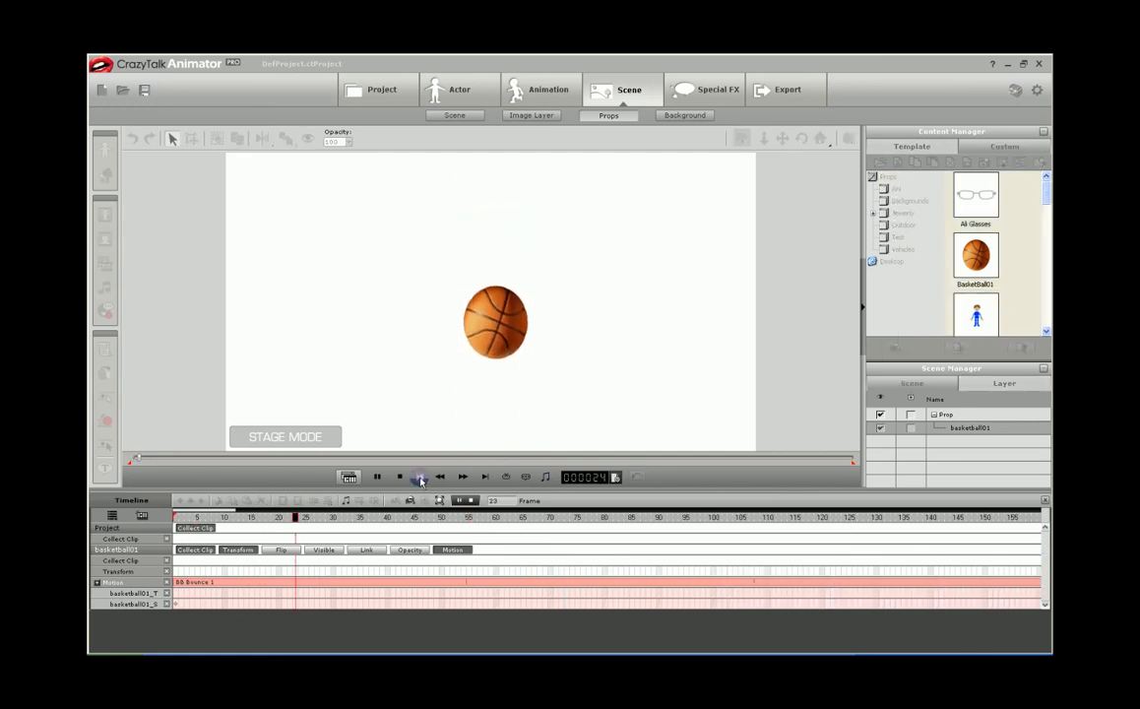
{"action": "left_click", "coordinate": [517, 535]}
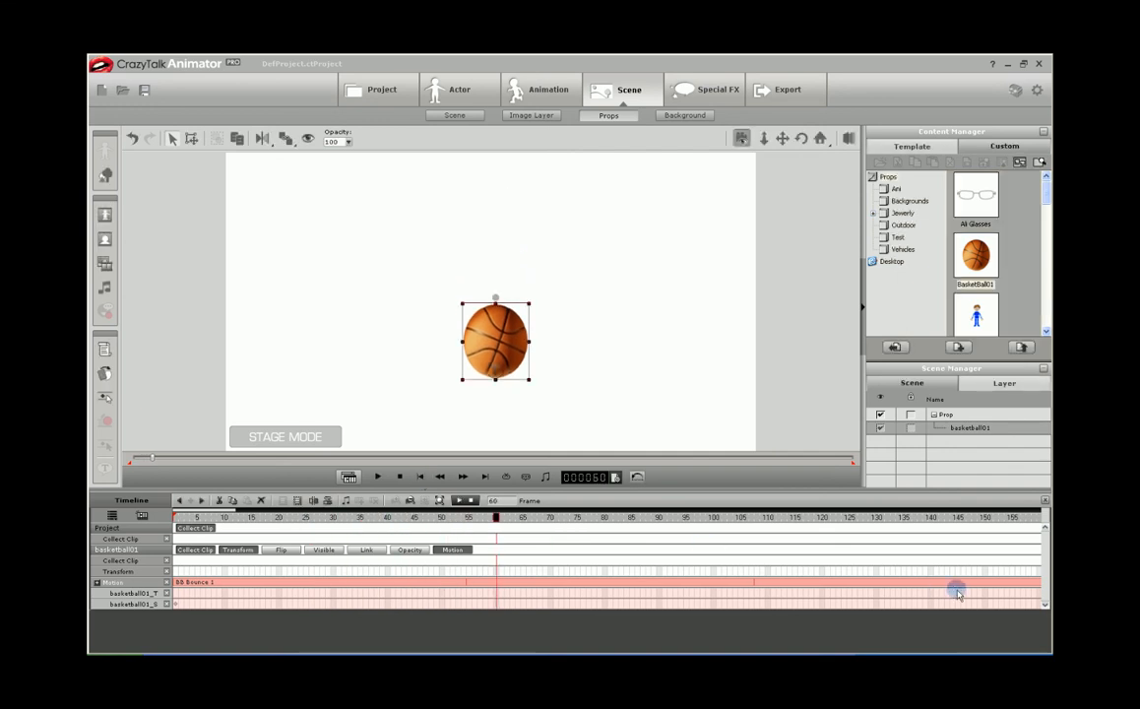
- Compress the BB Bounce 1 clip to end at about frame 79, play it back and return to frame 1
{"action": "left_click_drag", "start_coordinate": [1024, 587], "coordinate": [599, 594]}
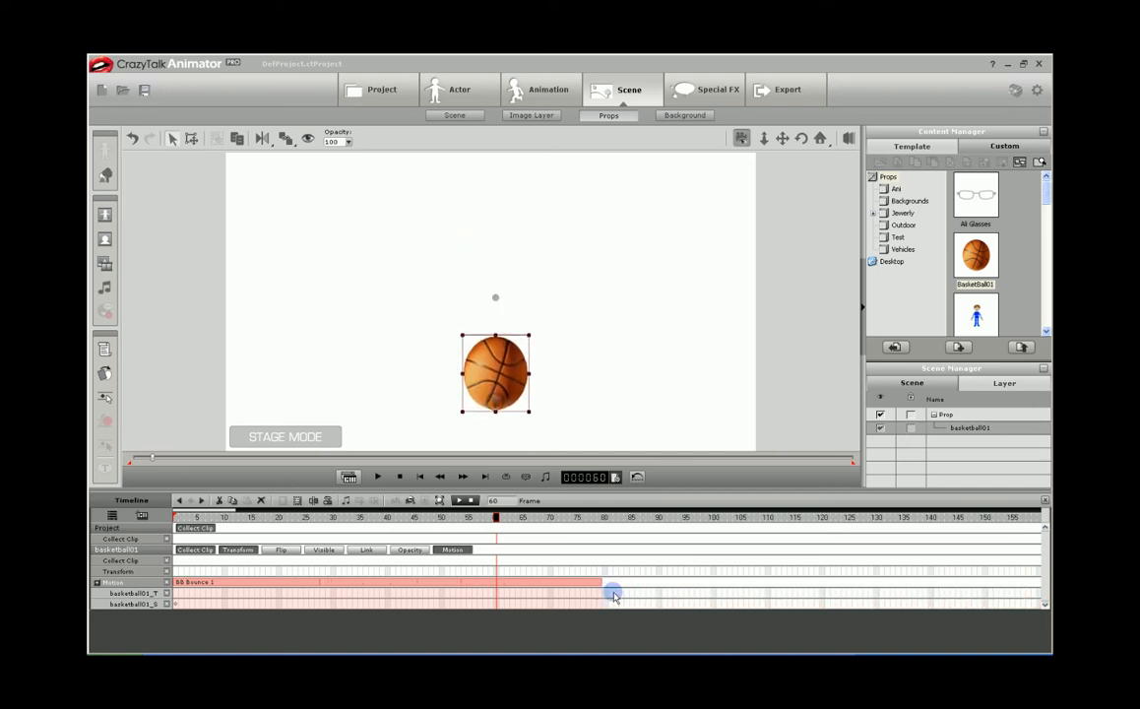
{"action": "left_click", "coordinate": [621, 575]}
{"action": "left_click", "coordinate": [421, 478]}
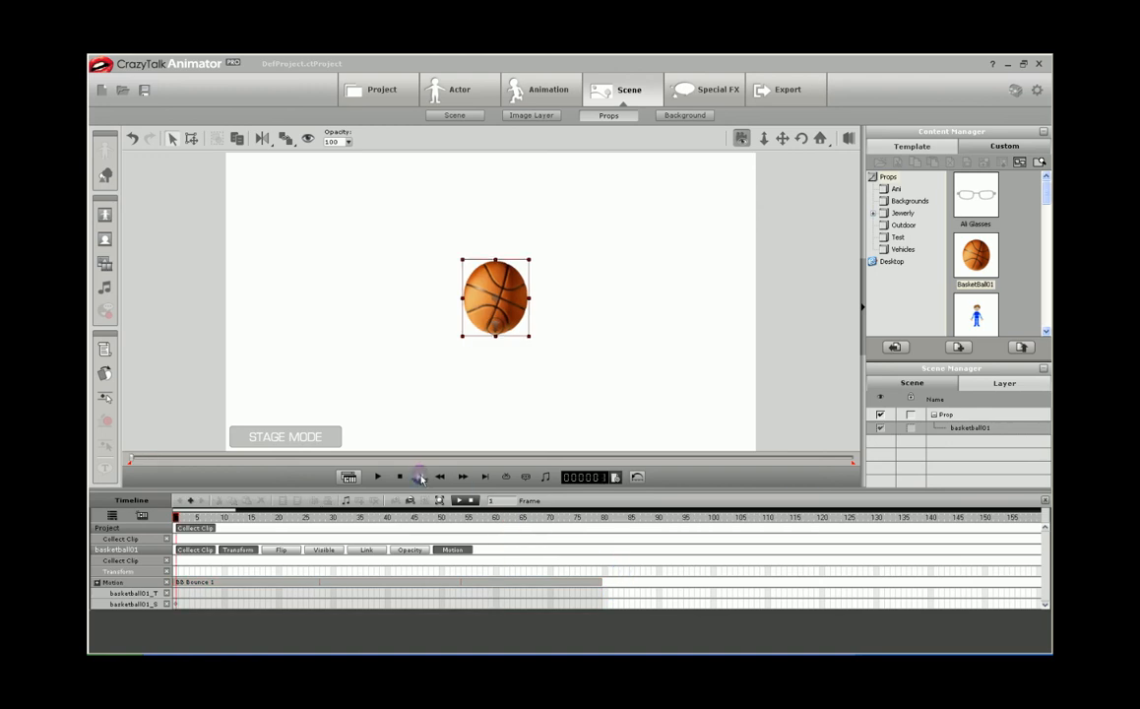
{"action": "key", "text": "space"}
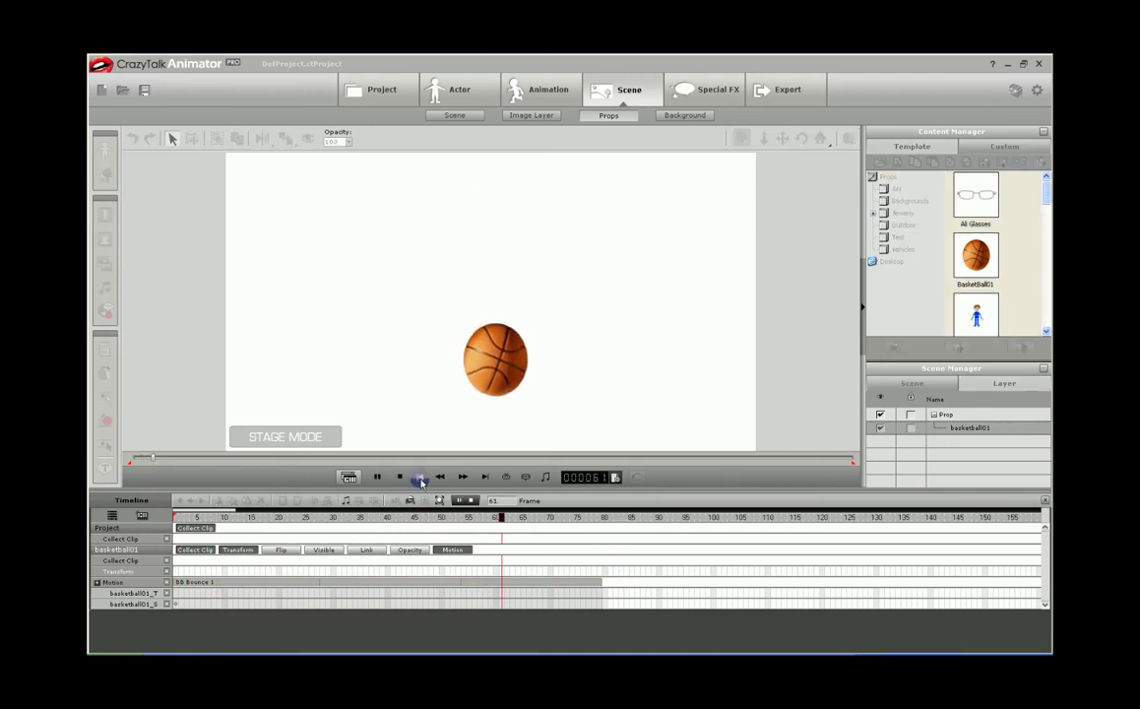
{"action": "left_click_drag", "start_coordinate": [590, 519], "coordinate": [163, 518]}
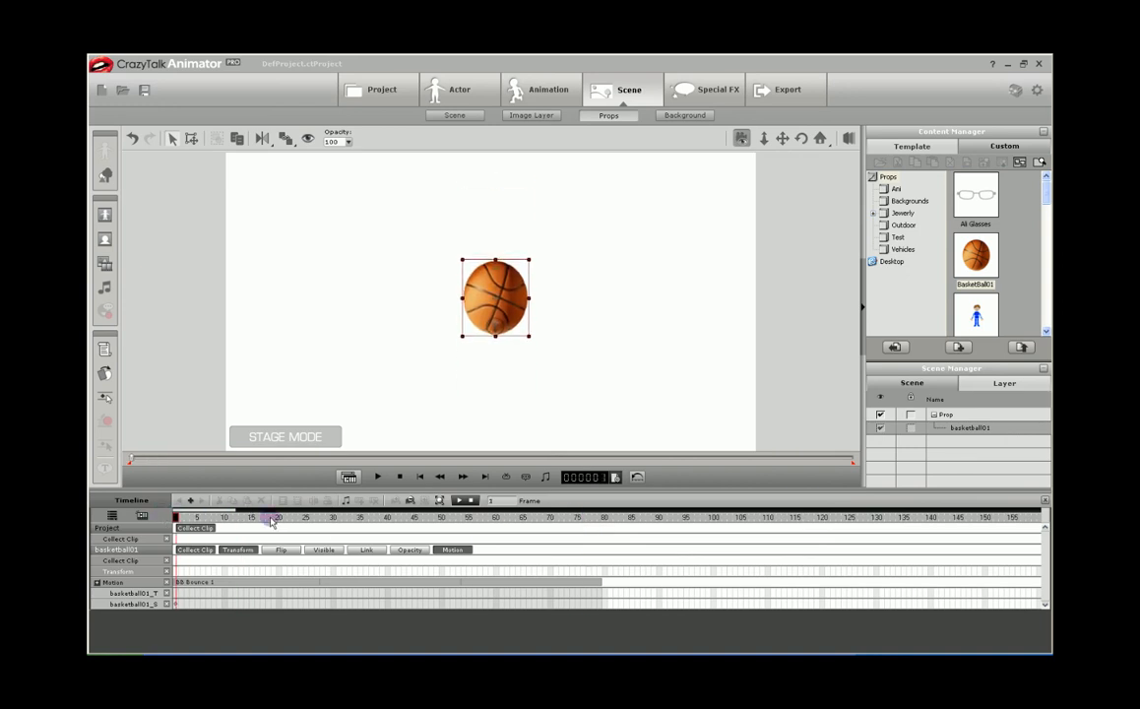
- Stretch the looped BB Bounce 1 clip to end at about frame 121
{"action": "left_click", "coordinate": [602, 586]}
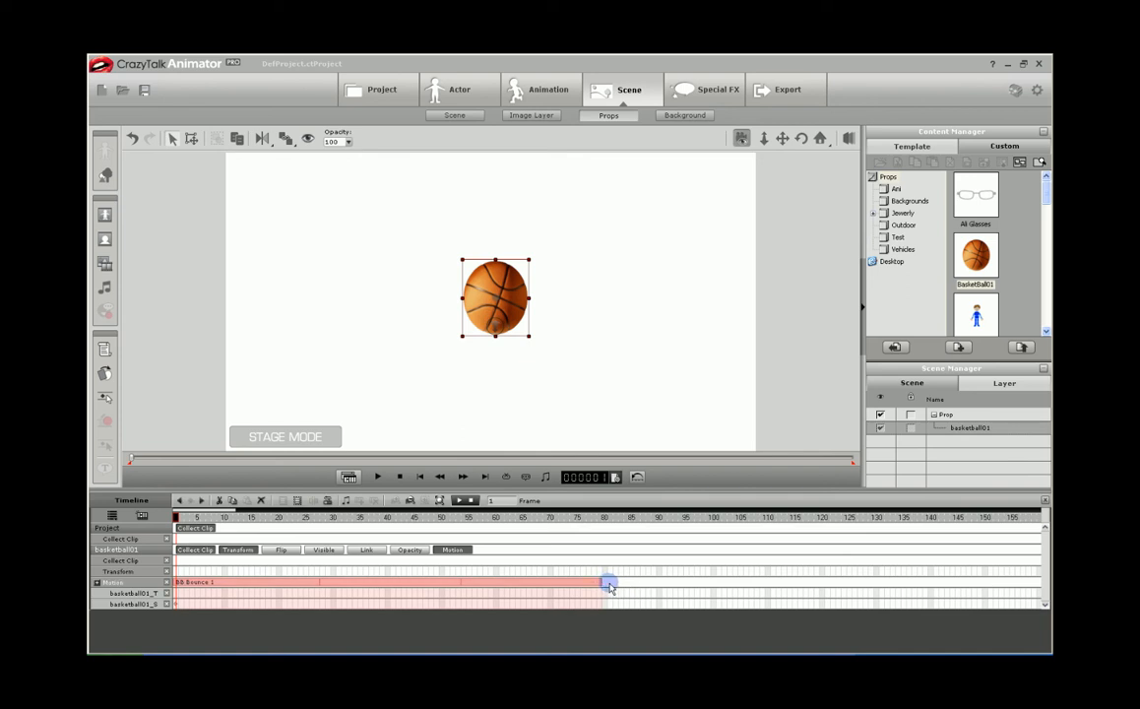
{"action": "left_click_drag", "start_coordinate": [612, 587], "coordinate": [831, 587]}
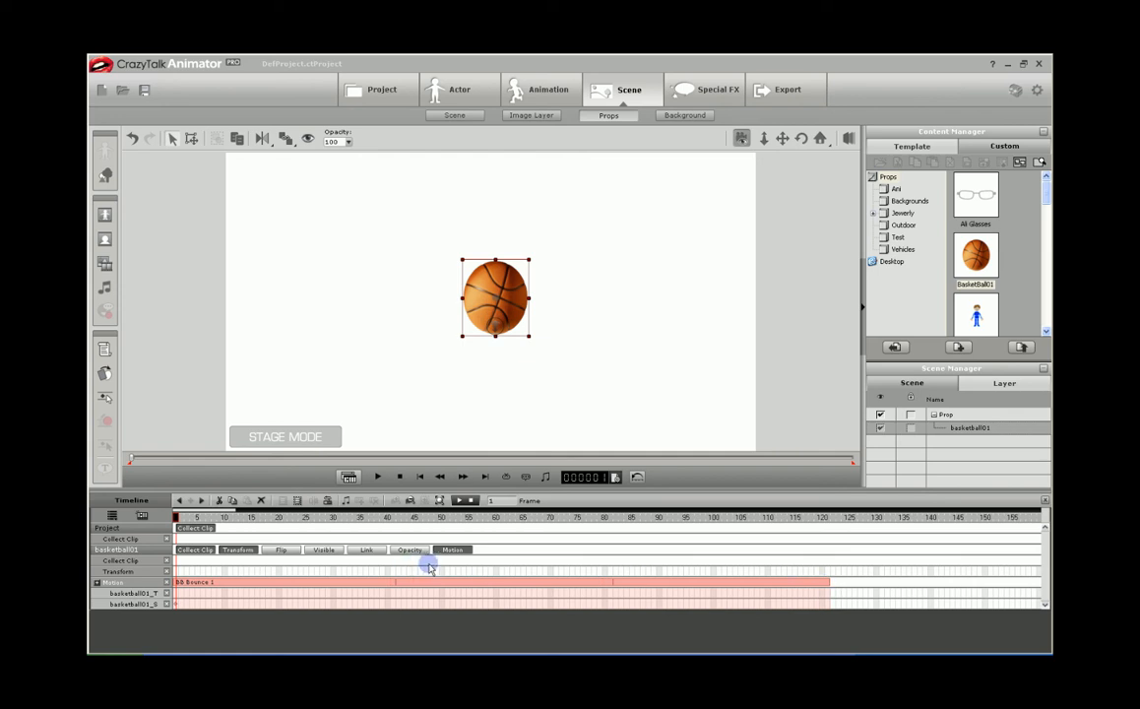
{"action": "left_click", "coordinate": [518, 558]}
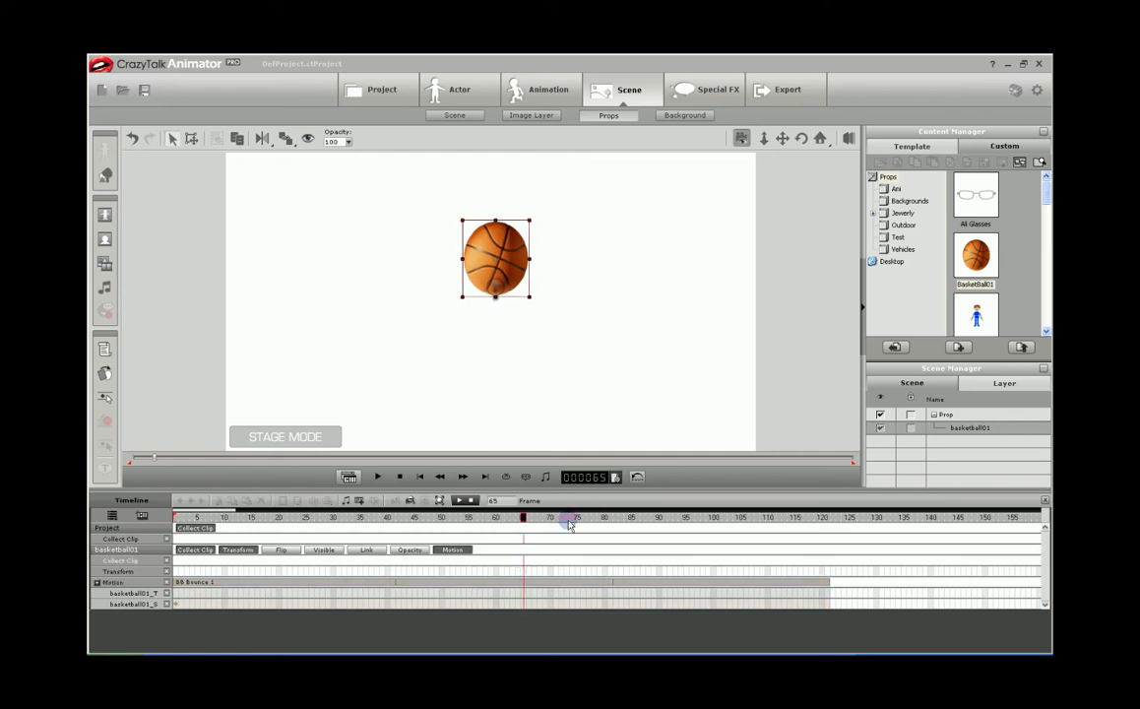
- Play back the looped bounce, and key the basketball's transform progressively farther right at frames 21 and 41
{"action": "left_click", "coordinate": [410, 517]}
{"action": "key", "text": "space"}
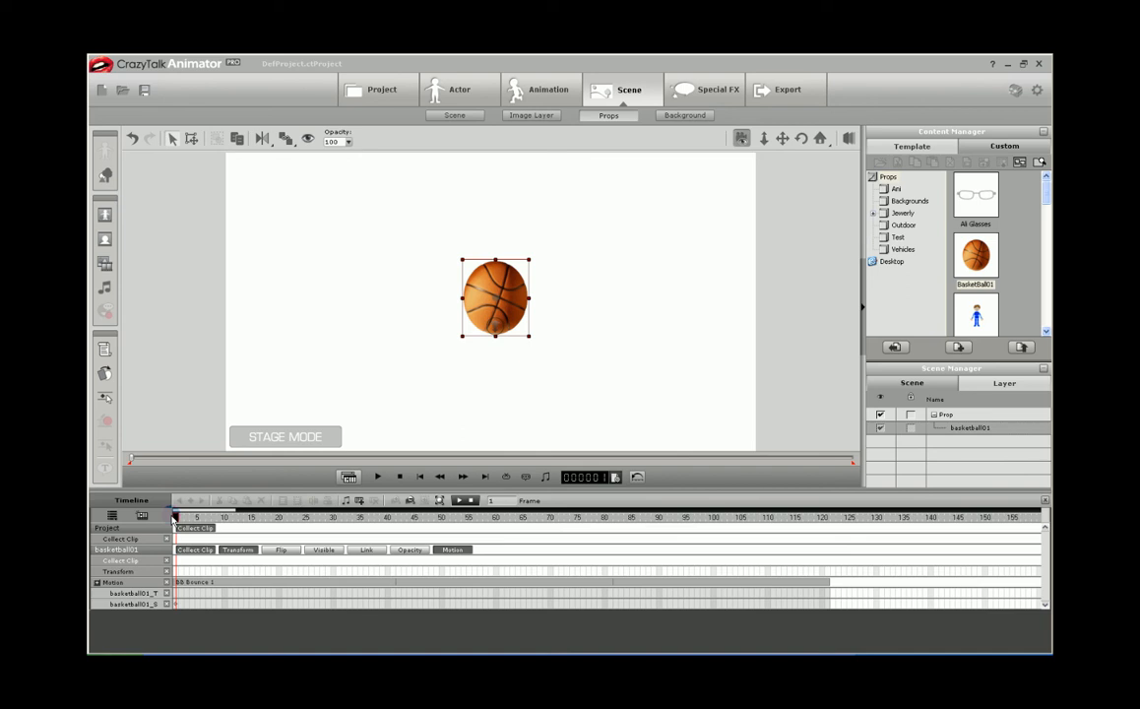
{"action": "left_click_drag", "start_coordinate": [174, 519], "coordinate": [283, 519]}
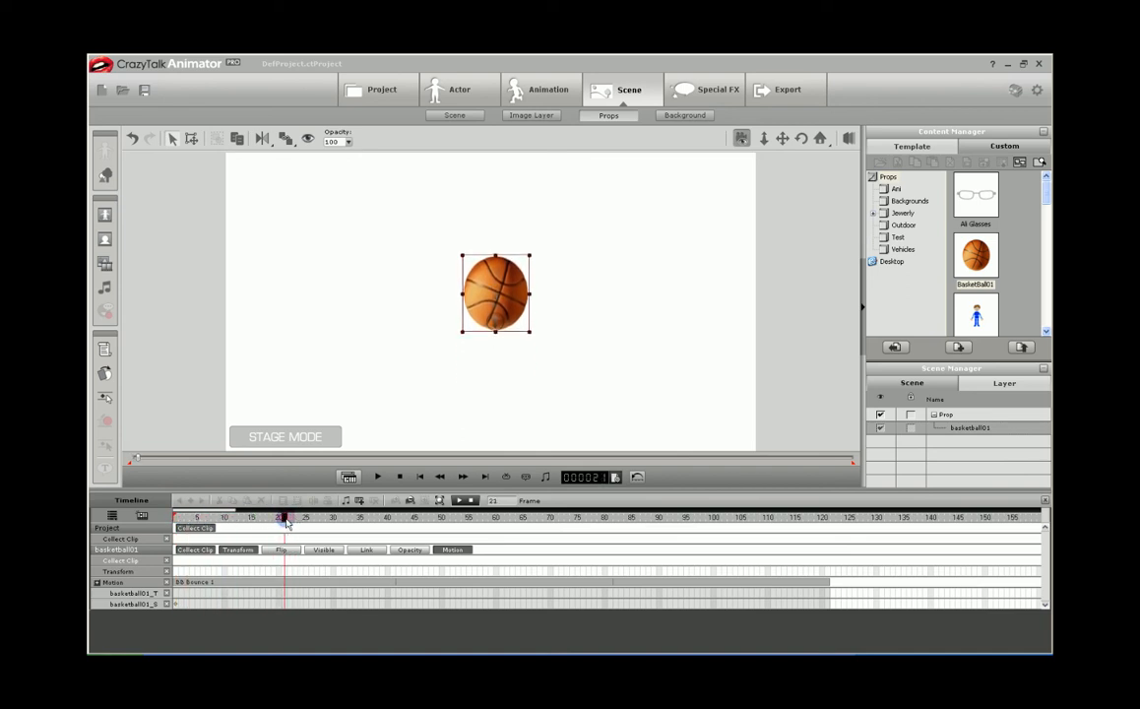
{"action": "left_click_drag", "start_coordinate": [499, 297], "coordinate": [546, 297]}
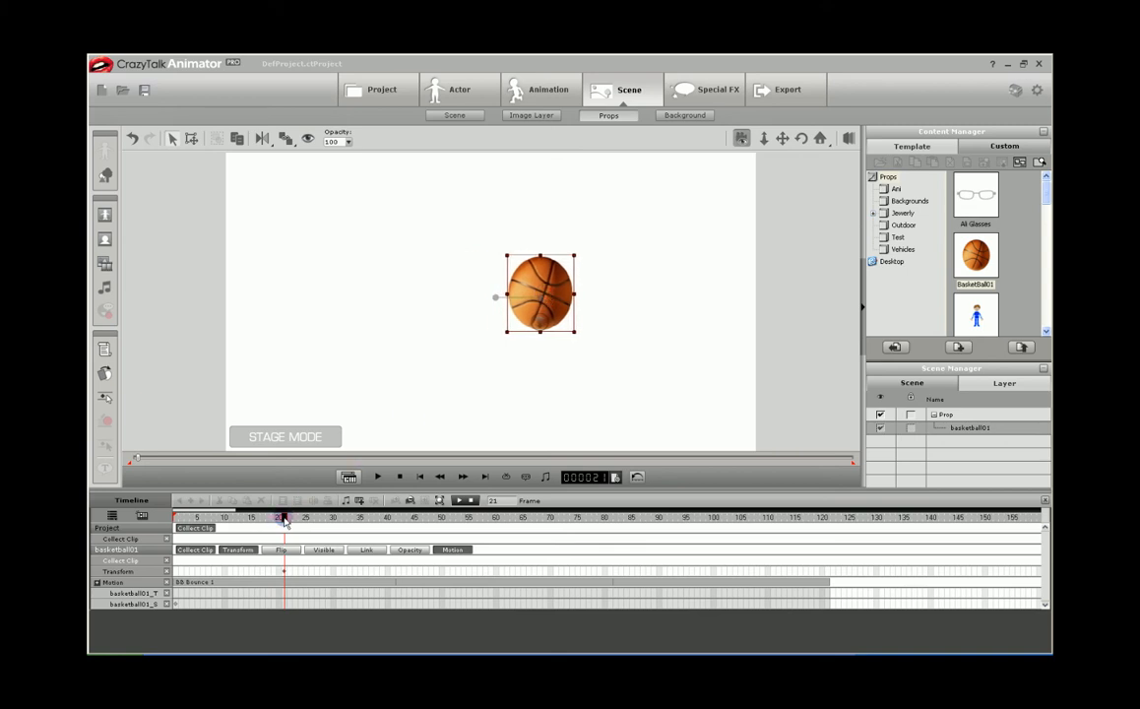
{"action": "left_click_drag", "start_coordinate": [284, 521], "coordinate": [394, 522]}
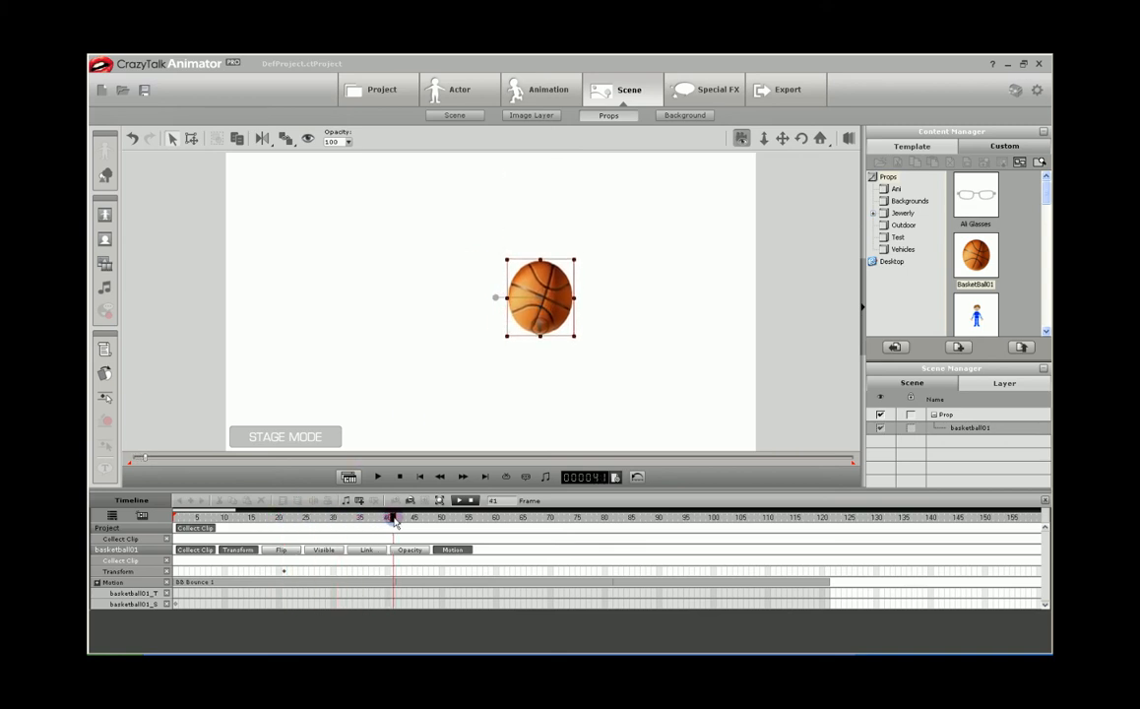
{"action": "left_click_drag", "start_coordinate": [555, 311], "coordinate": [594, 312]}
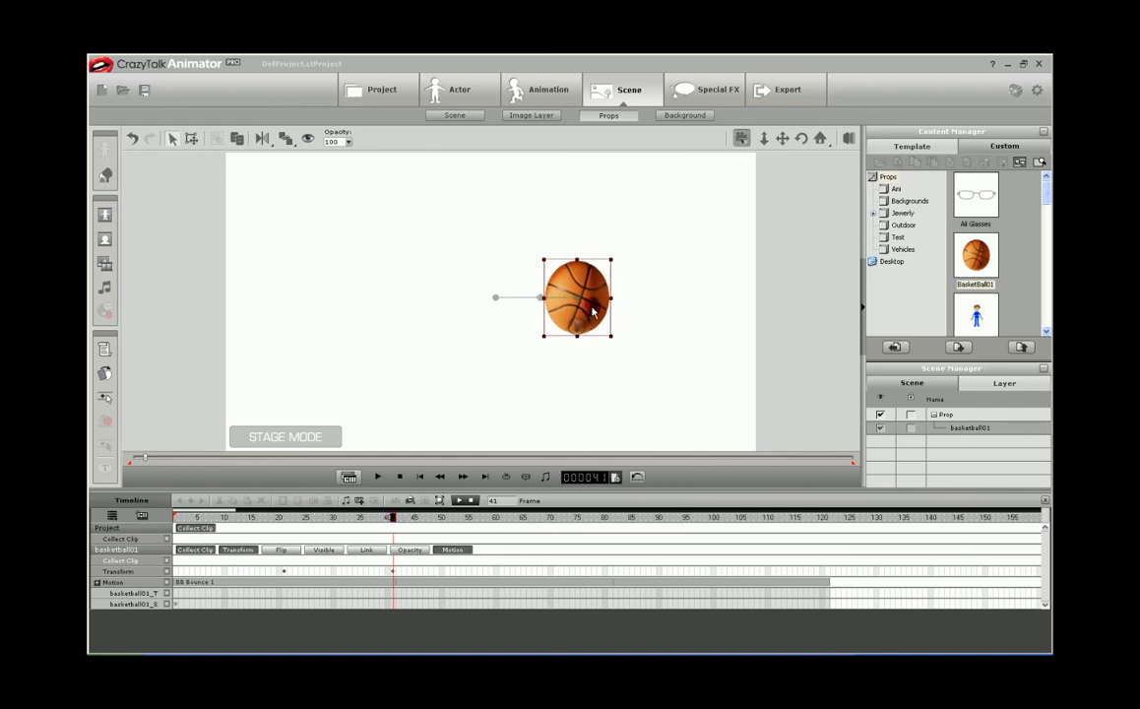
- Continue the basketball's sideways travel by moving it farther right at frames 61 and 81
{"action": "left_click_drag", "start_coordinate": [393, 519], "coordinate": [501, 519]}
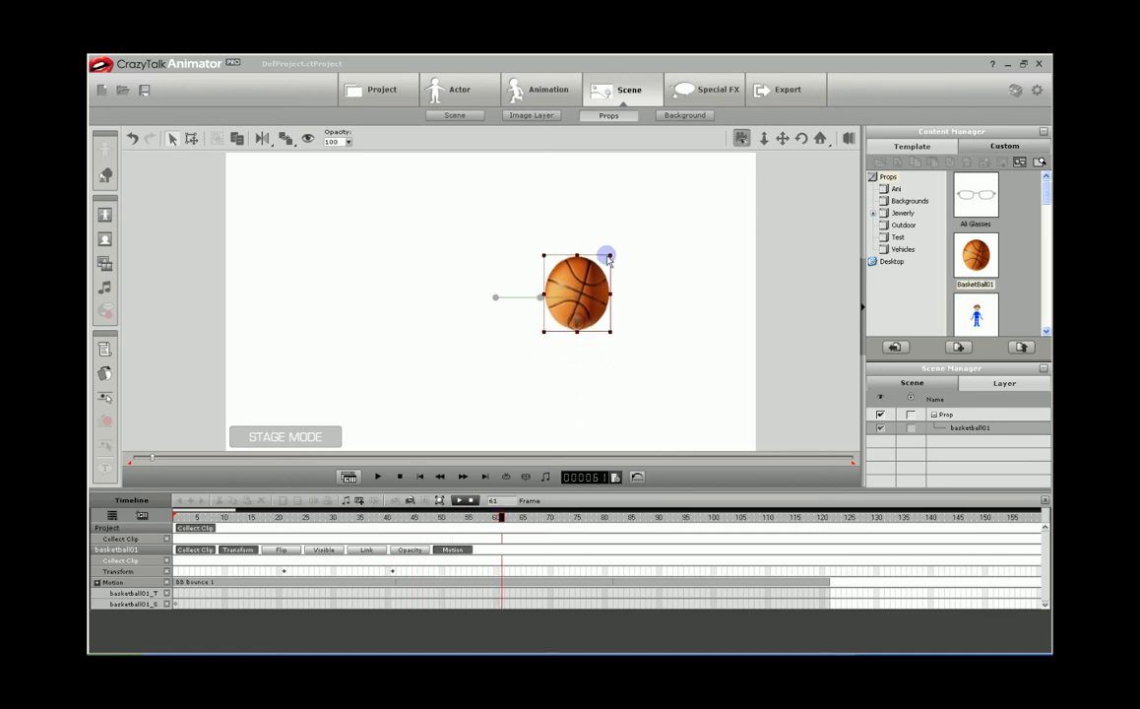
{"action": "left_click_drag", "start_coordinate": [595, 283], "coordinate": [631, 280]}
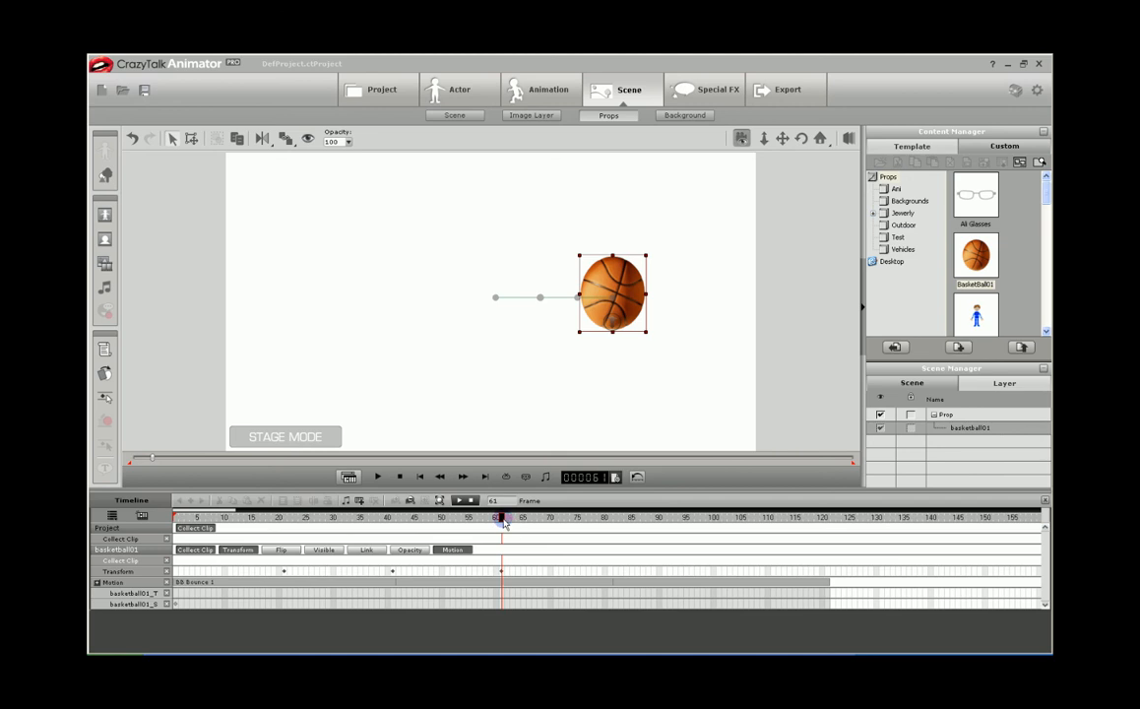
{"action": "left_click_drag", "start_coordinate": [501, 518], "coordinate": [608, 521]}
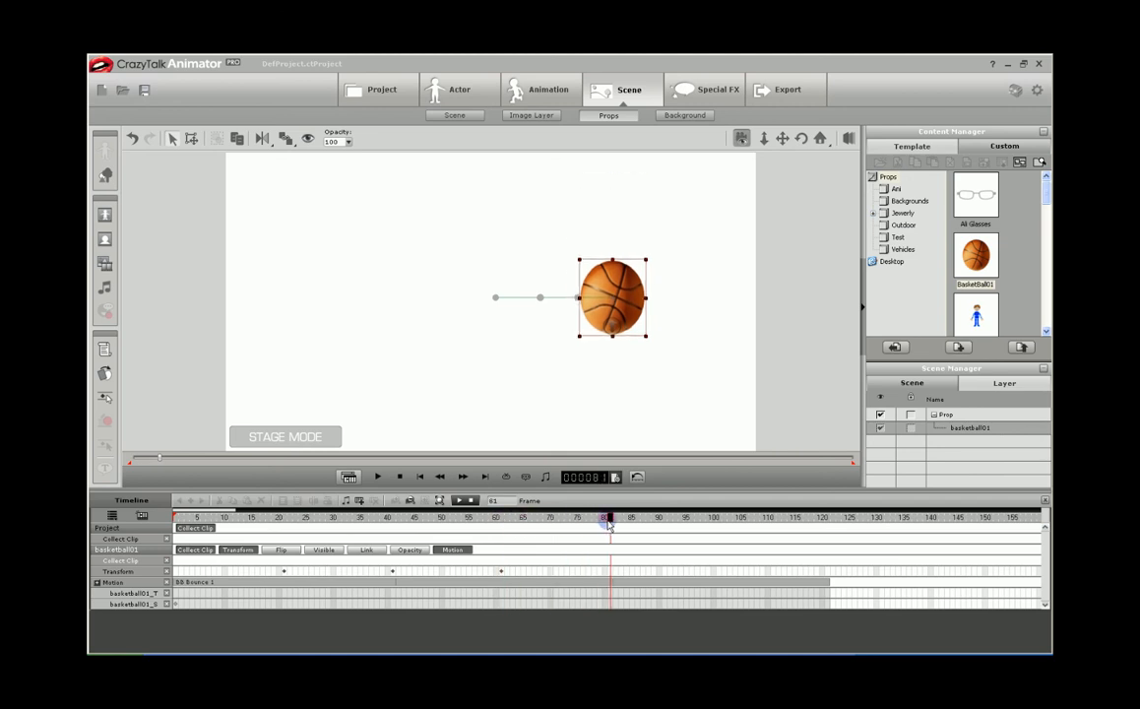
{"action": "left_click_drag", "start_coordinate": [628, 315], "coordinate": [663, 315]}
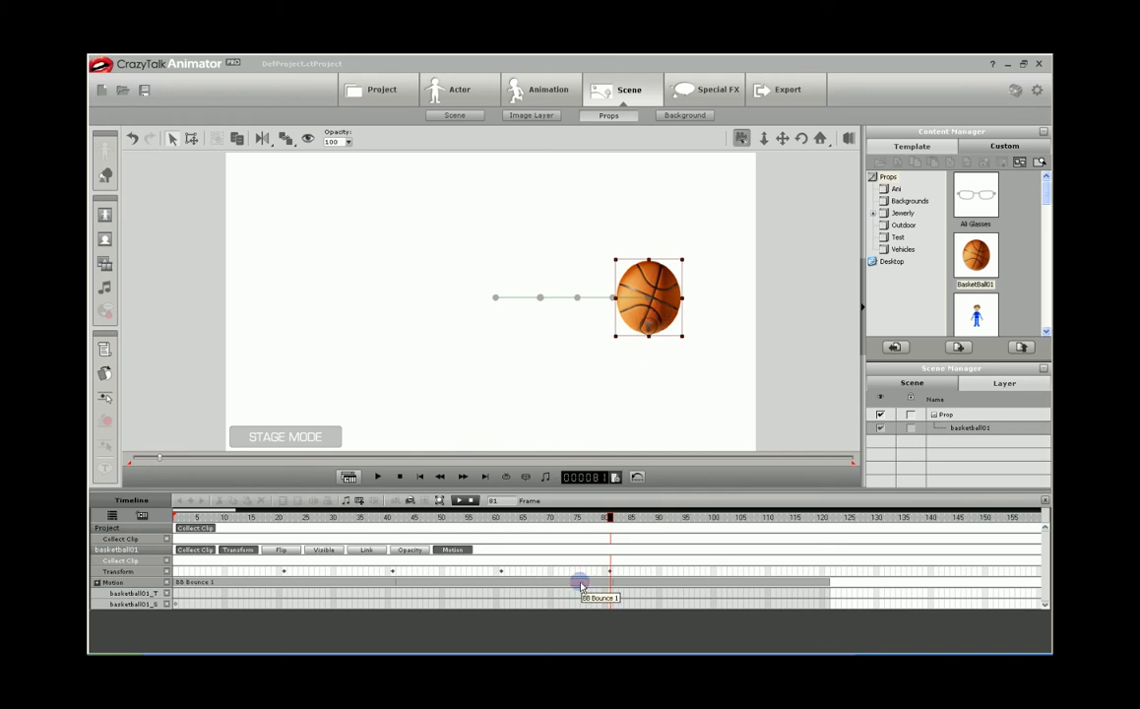
- Move the basketball farther right at frames 101 and 120, bringing it to the right edge of the stage
{"action": "left_click_drag", "start_coordinate": [617, 521], "coordinate": [720, 520]}
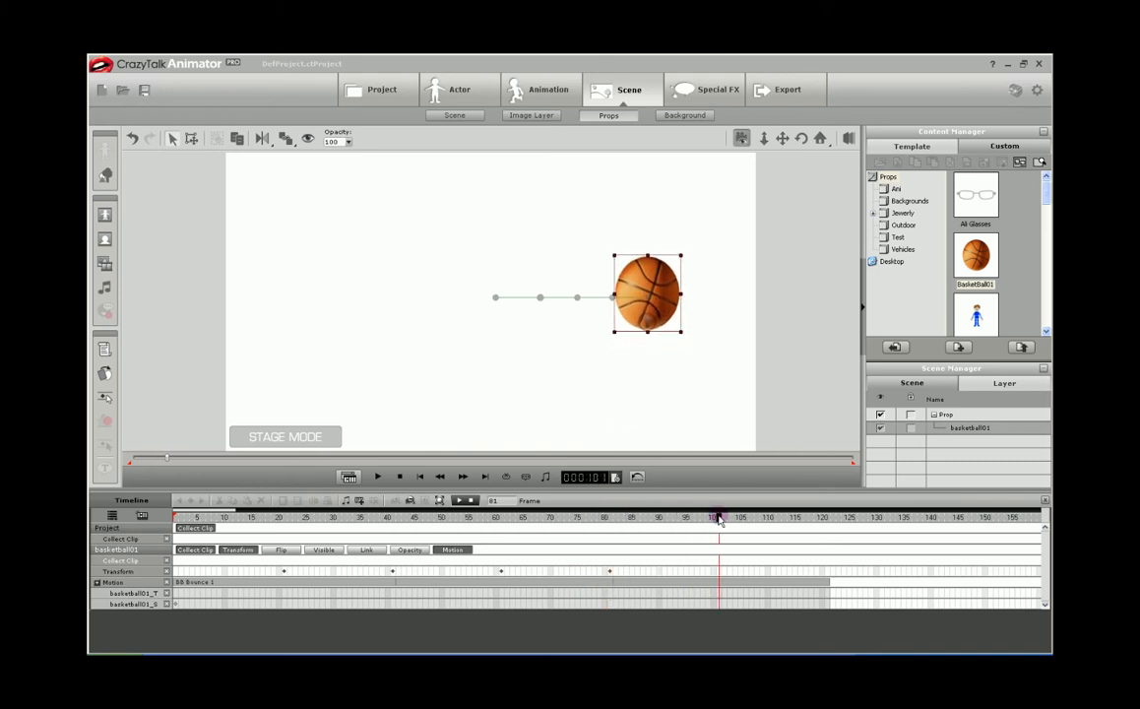
{"action": "left_click_drag", "start_coordinate": [651, 311], "coordinate": [702, 300]}
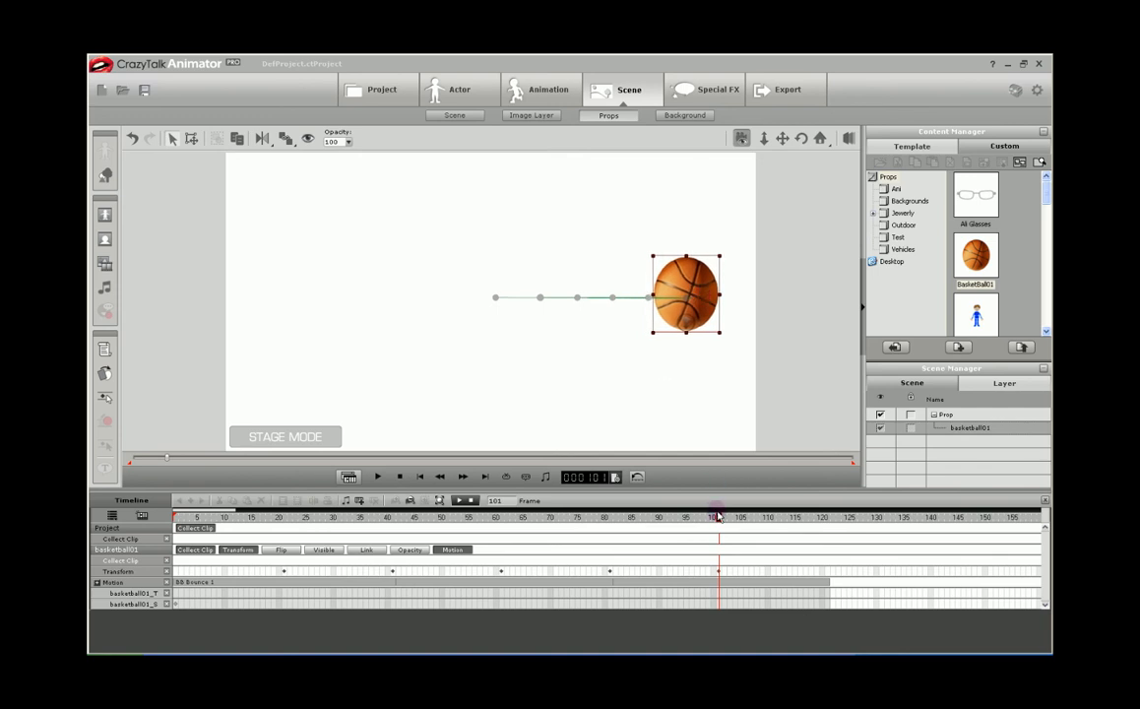
{"action": "left_click_drag", "start_coordinate": [740, 519], "coordinate": [822, 519]}
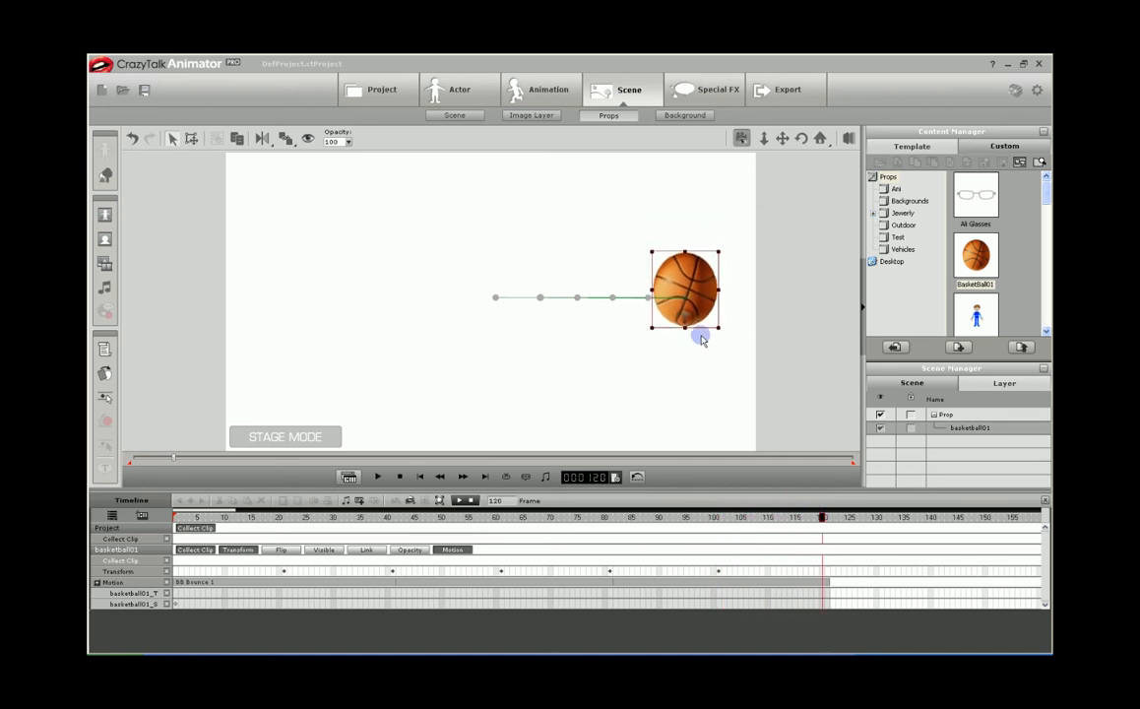
{"action": "left_click_drag", "start_coordinate": [695, 293], "coordinate": [733, 294]}
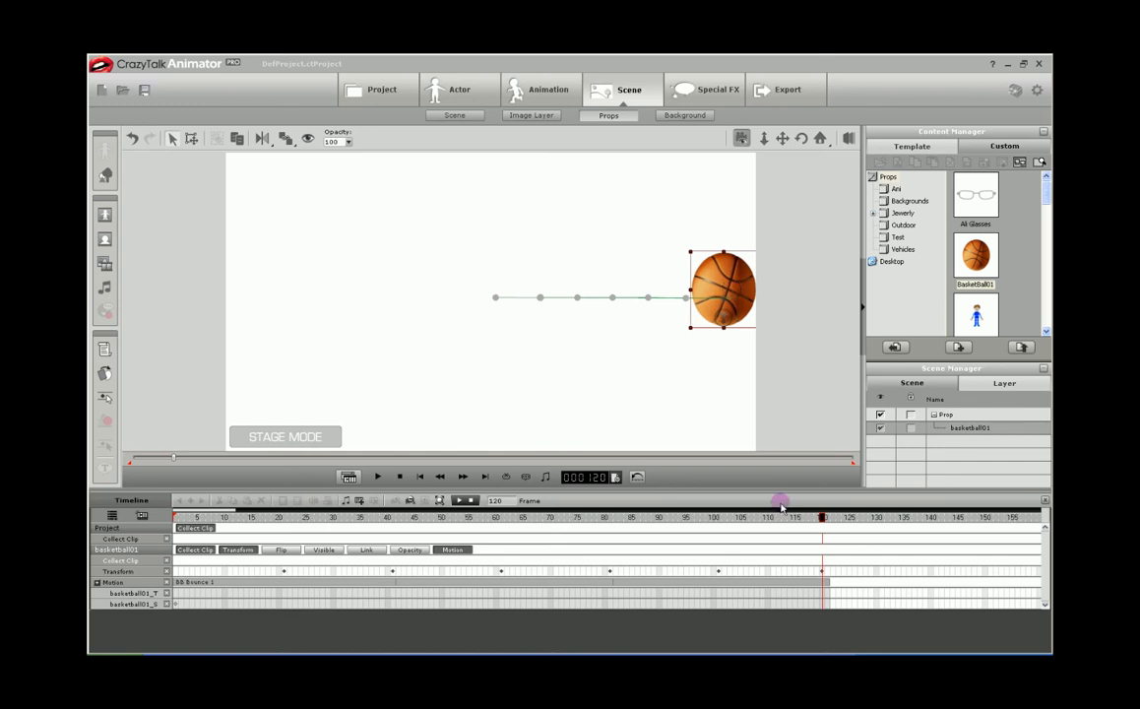
- Shift the basketball's last transform key to frame 121 to match the end of the BB Bounce 1 clip
{"action": "left_click", "coordinate": [826, 518]}
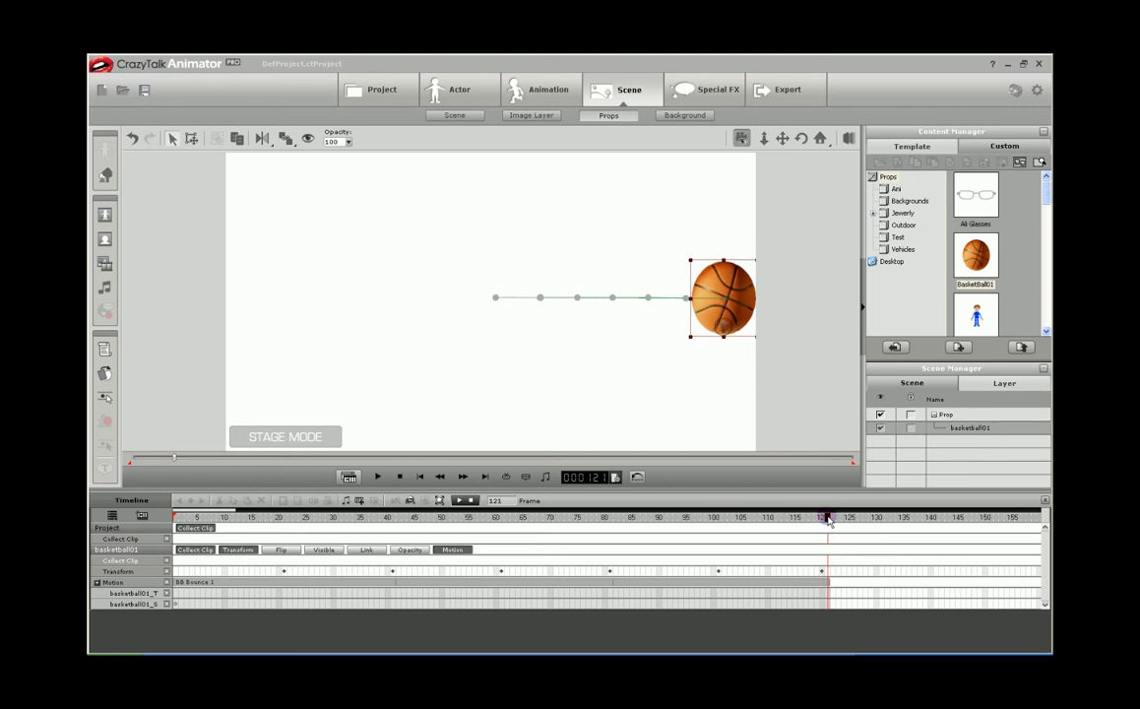
{"action": "left_click", "coordinate": [822, 571]}
{"action": "left_click_drag", "start_coordinate": [824, 571], "coordinate": [827, 571]}
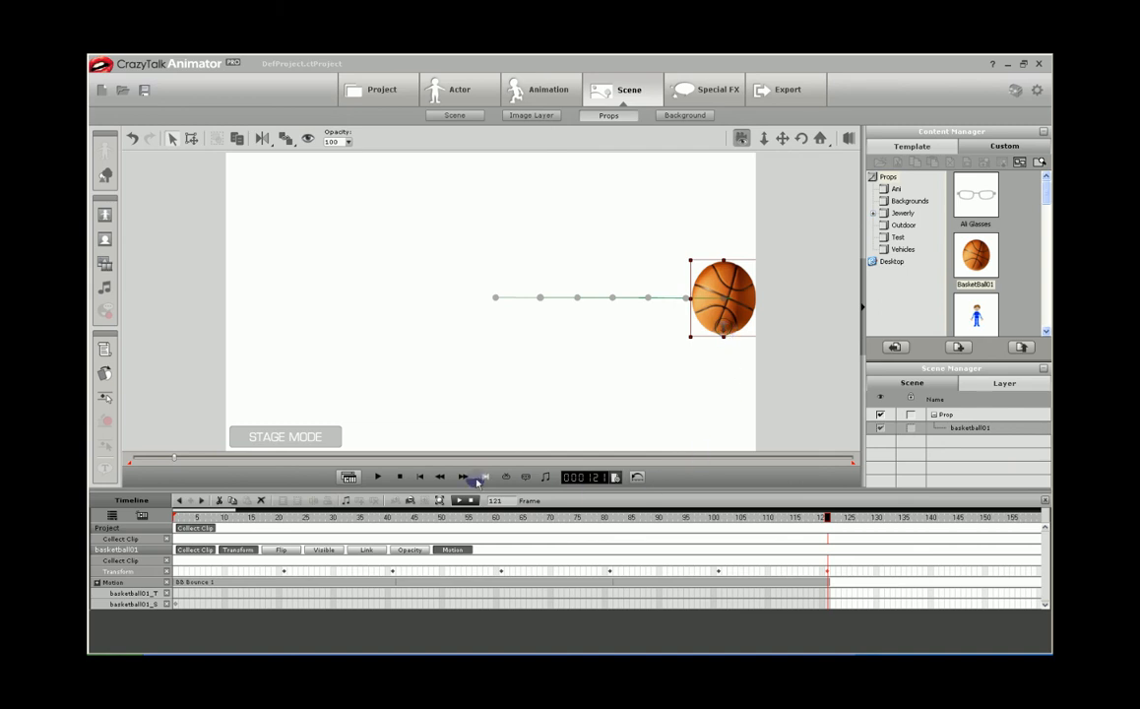
- Play back the travelling bounce from frame 1, and scrub back through the timeline to review it
{"action": "left_click", "coordinate": [420, 477]}
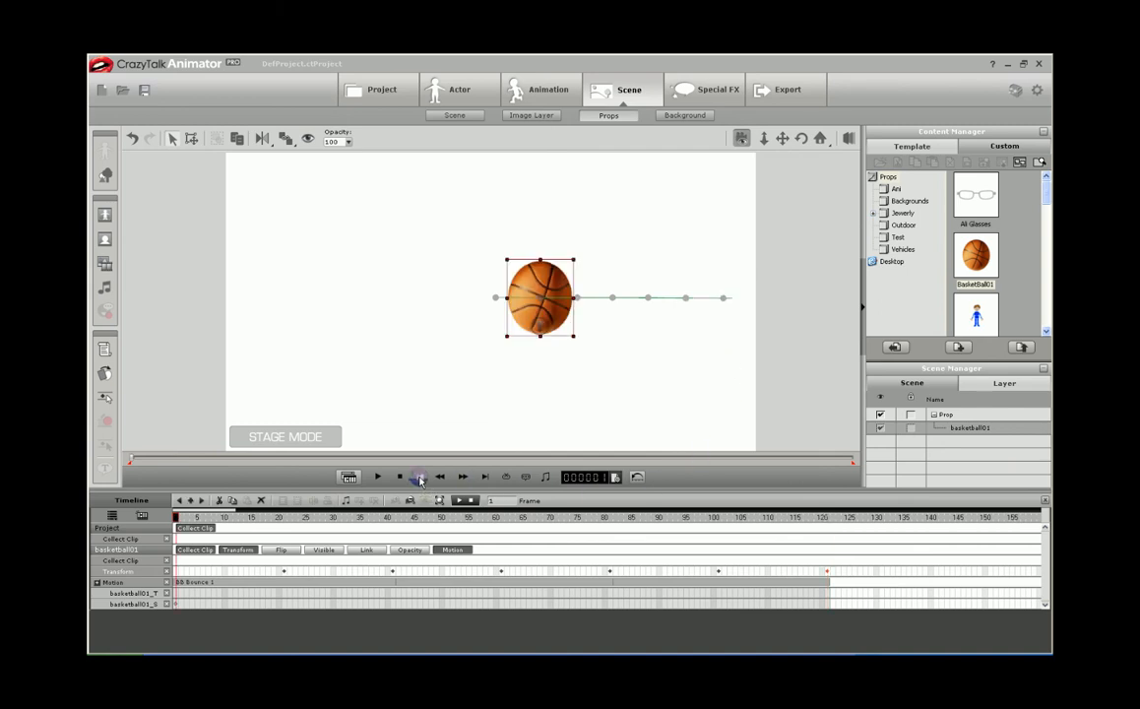
{"action": "key", "text": "space"}
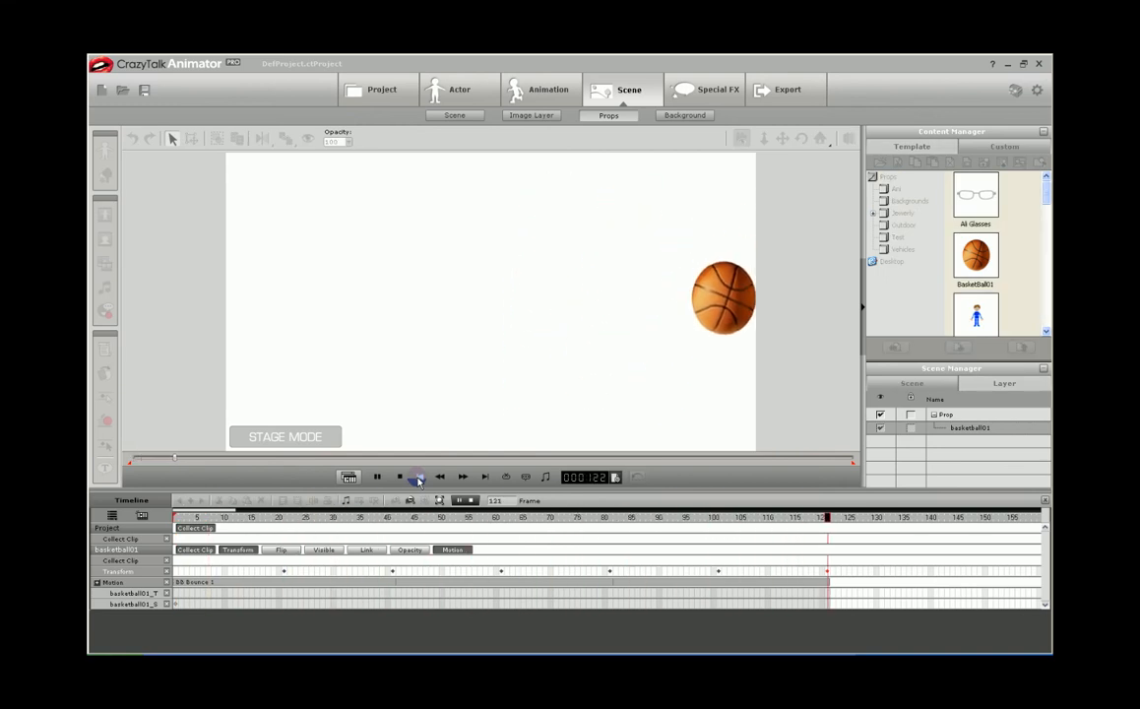
{"action": "key", "text": "space"}
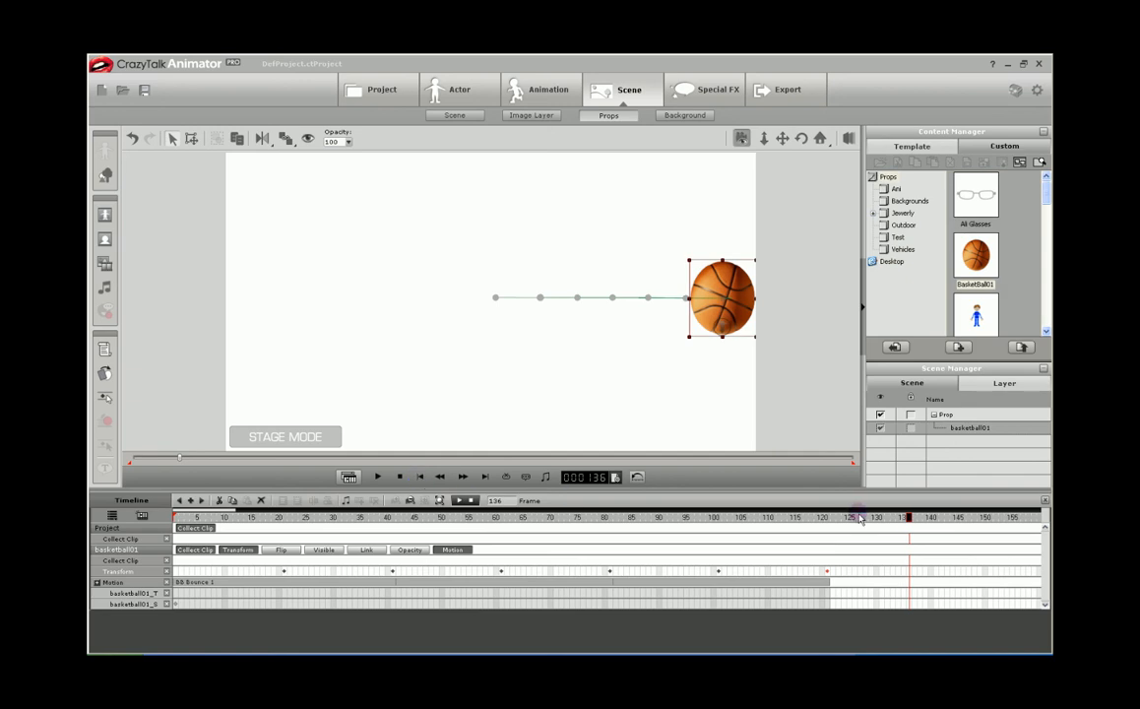
{"action": "left_click_drag", "start_coordinate": [909, 517], "coordinate": [280, 519]}
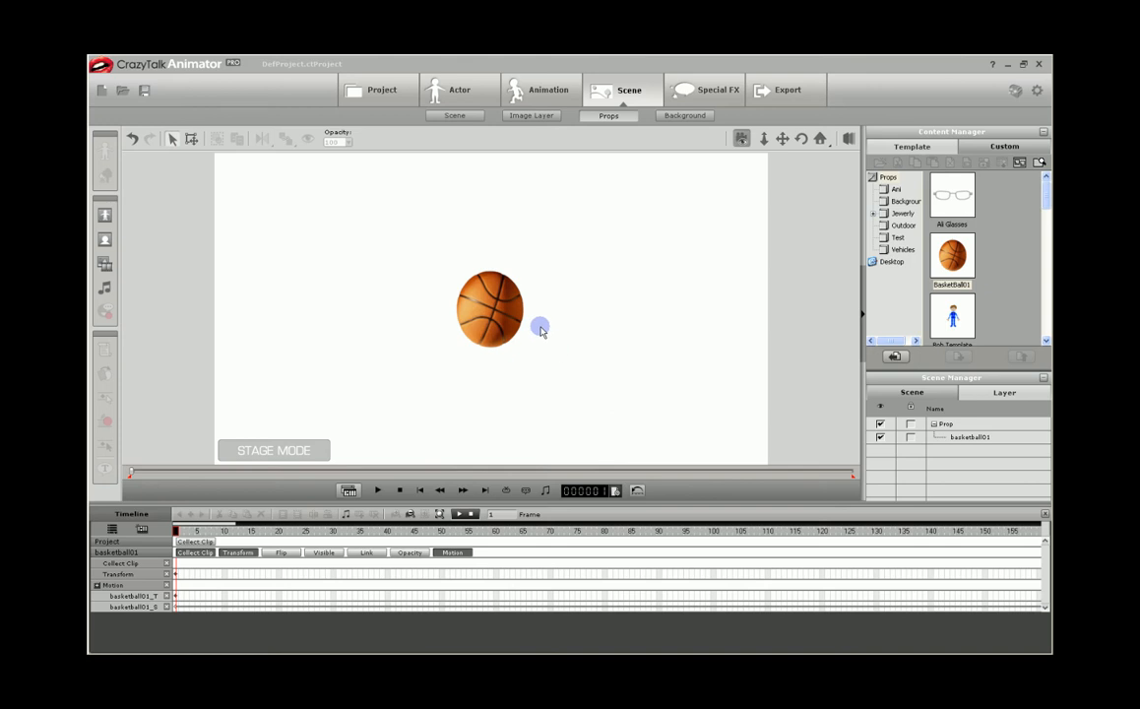
- Check the basketball's action menu for BB Bounce 1, and save the prop to the custom Props library as BasketBall Bounce
{"action": "left_click", "coordinate": [503, 306]}
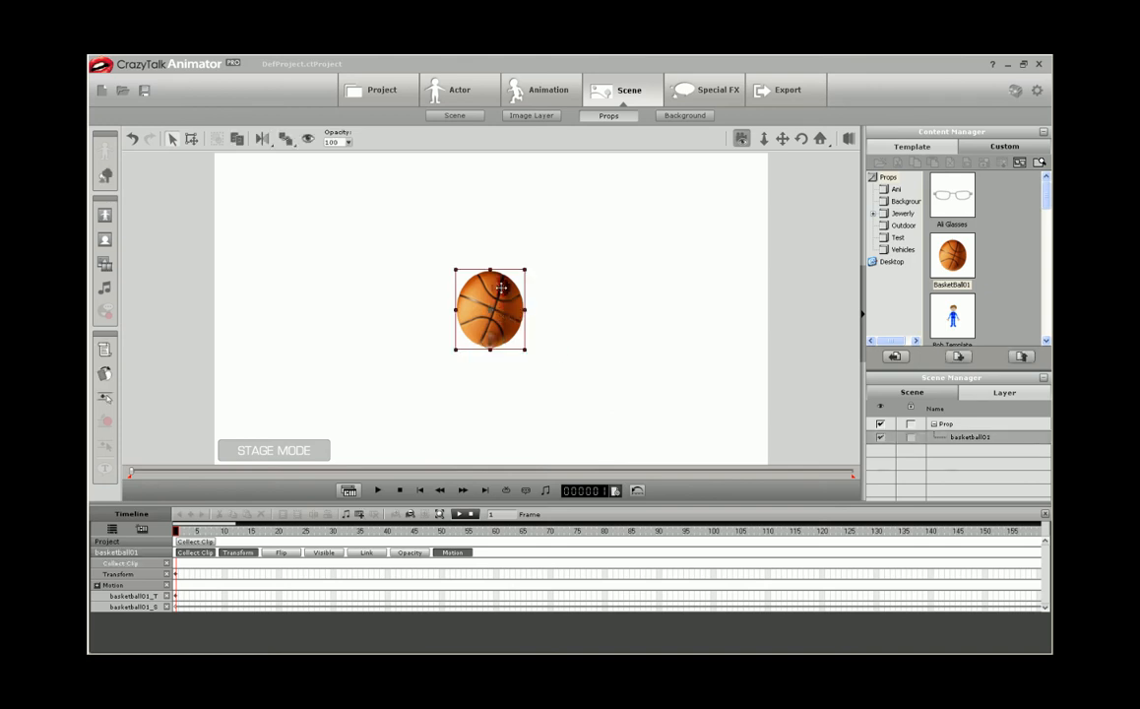
{"action": "right_click", "coordinate": [501, 287]}
{"action": "left_click", "coordinate": [516, 294]}
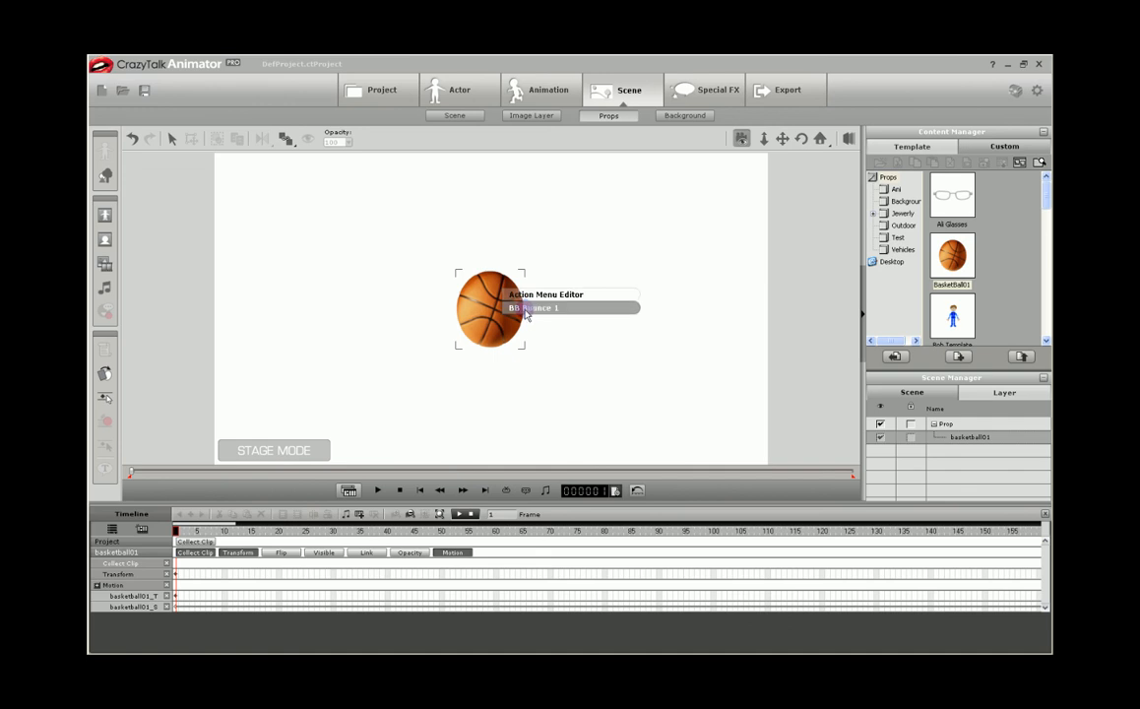
{"action": "left_click", "coordinate": [525, 312]}
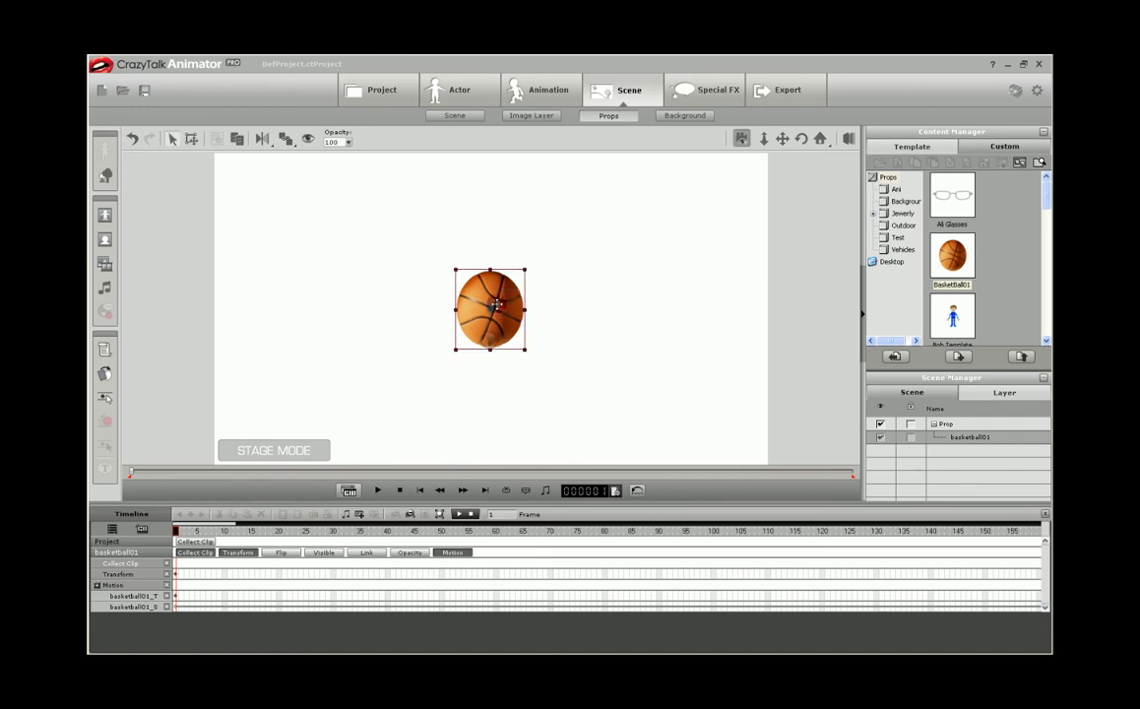
{"action": "left_click", "coordinate": [956, 357]}
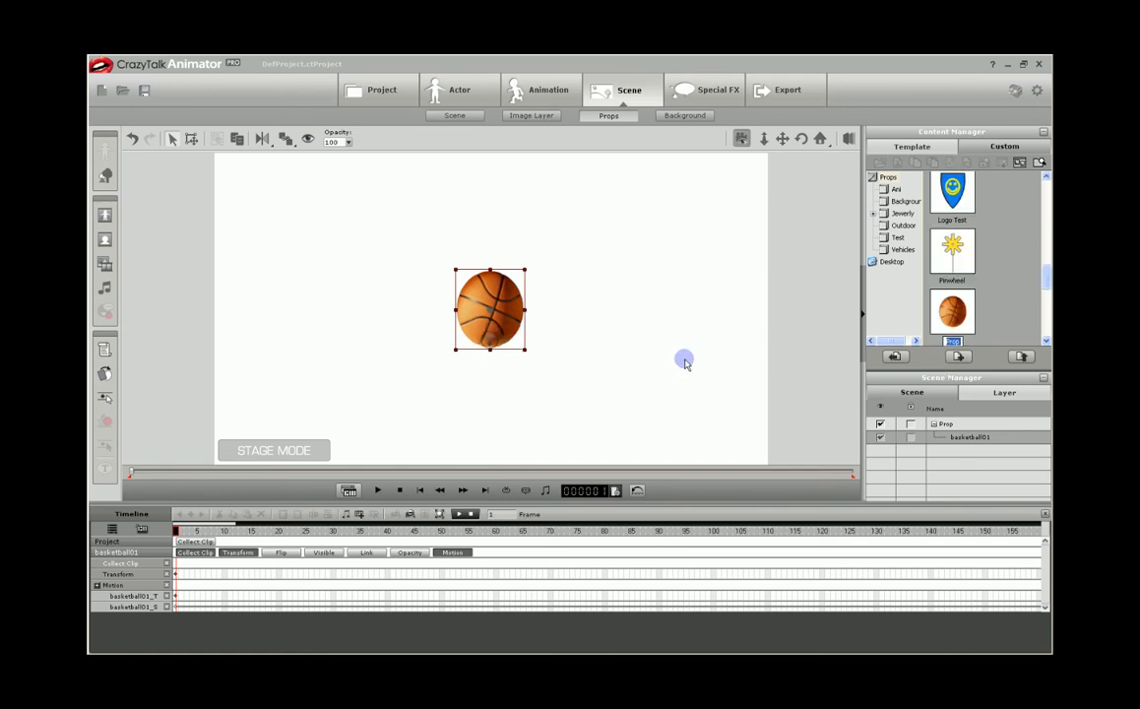
{"action": "type", "text": "BasketBall Bounce"}
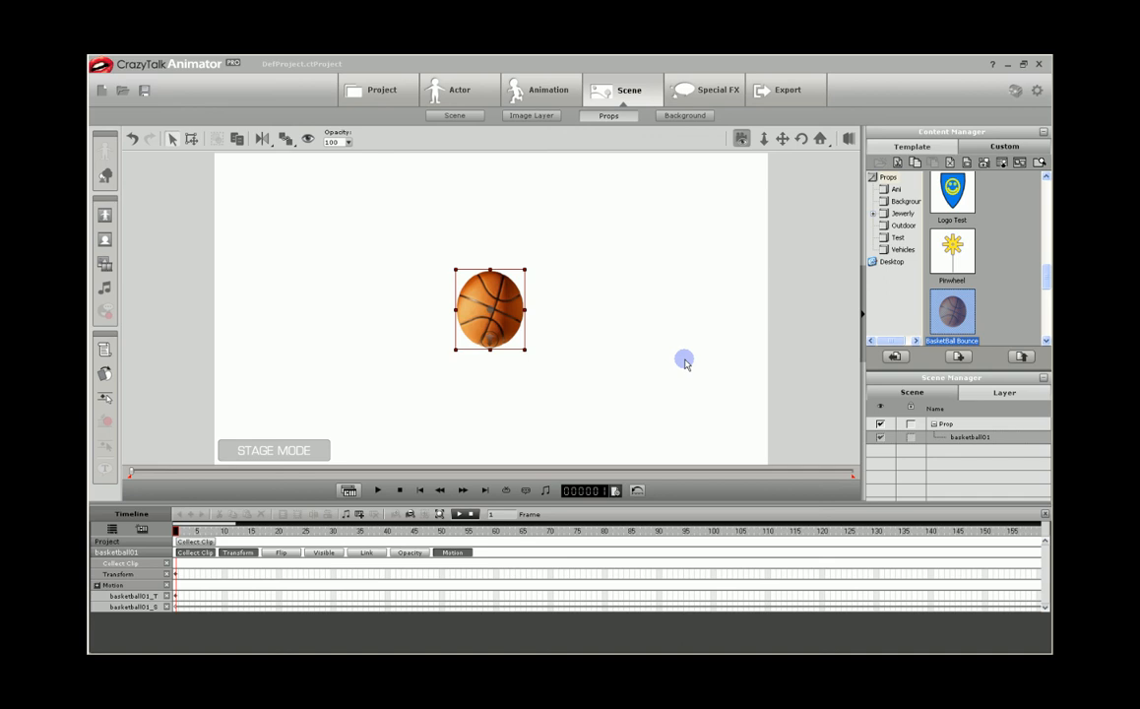
- Replace the basketball on the stage with the saved BasketBall Bounce prop, and apply BB Bounce 1 from its action menu
{"action": "key", "text": "Delete"}
{"action": "left_click_drag", "start_coordinate": [947, 301], "coordinate": [507, 295]}
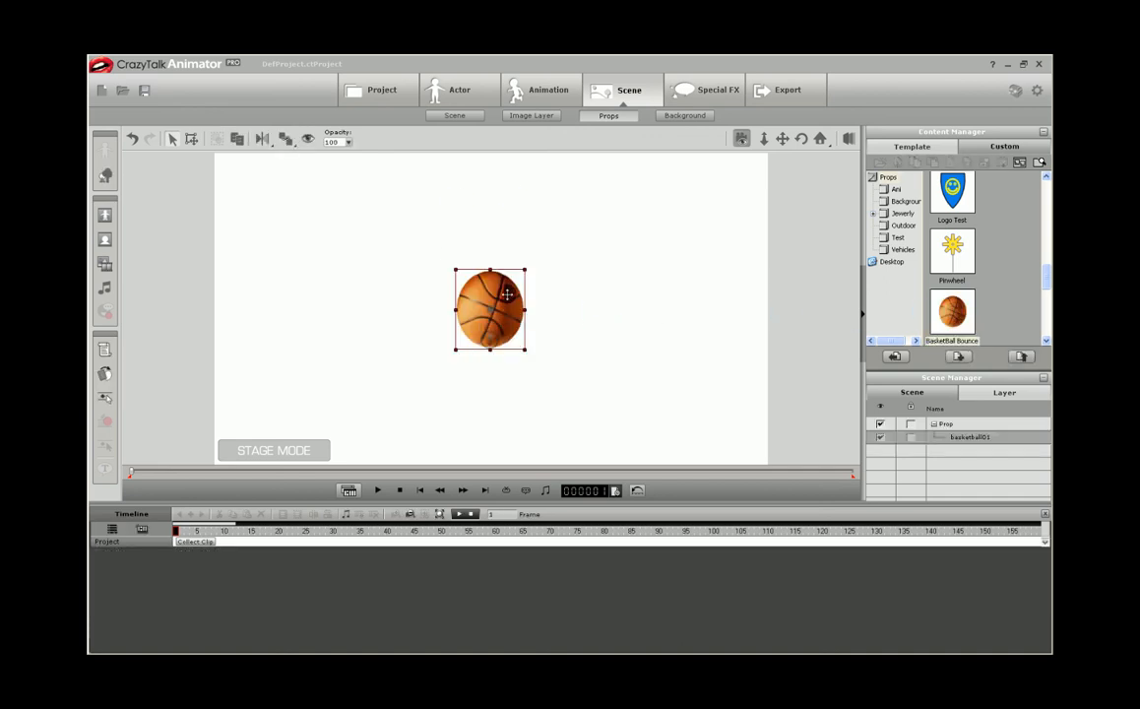
{"action": "right_click", "coordinate": [507, 295]}
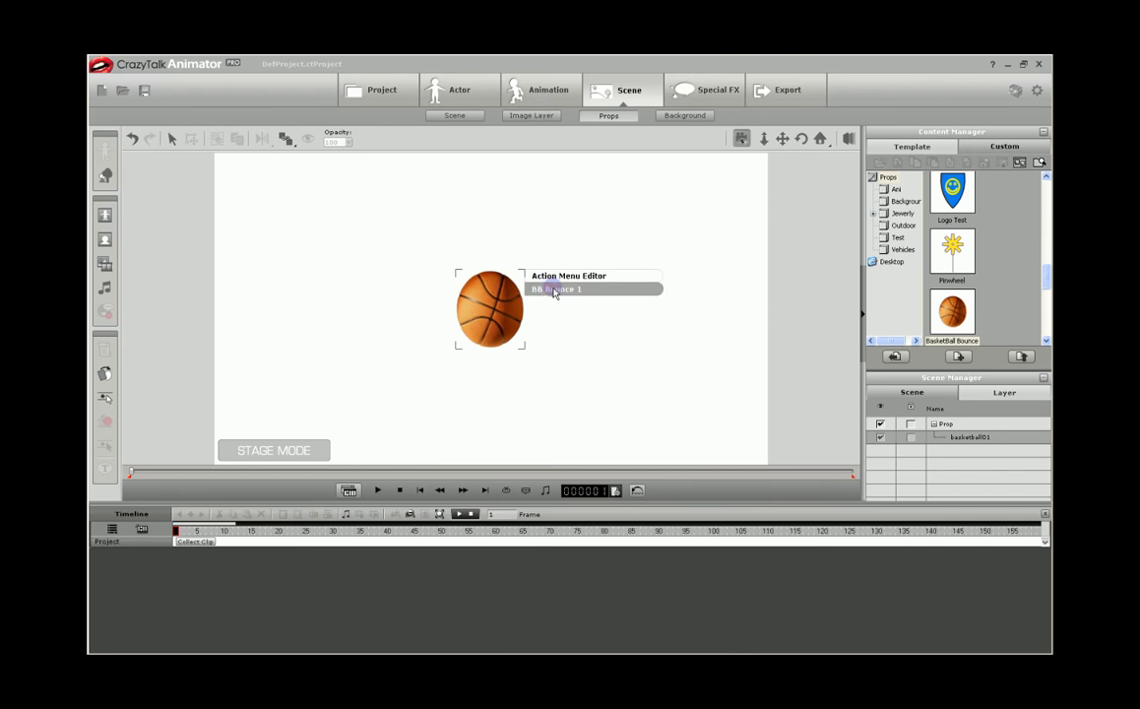
{"action": "left_click", "coordinate": [554, 292]}
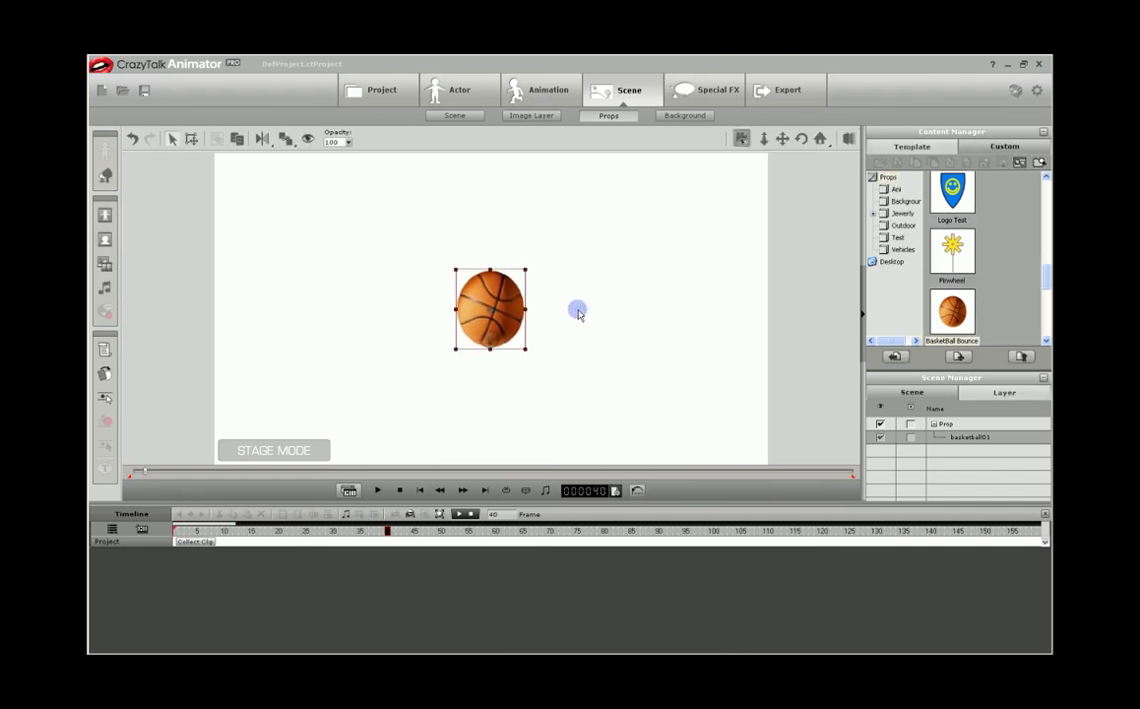